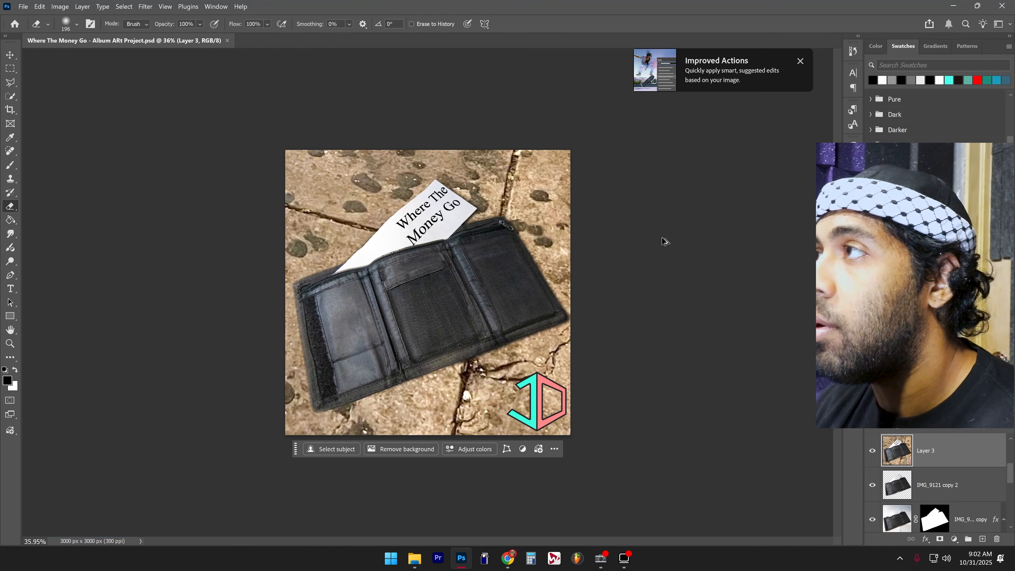
- Export the album artwork as a 3000 x 3000 px JPG at quality 7
key("ctrl+alt+shift+w")
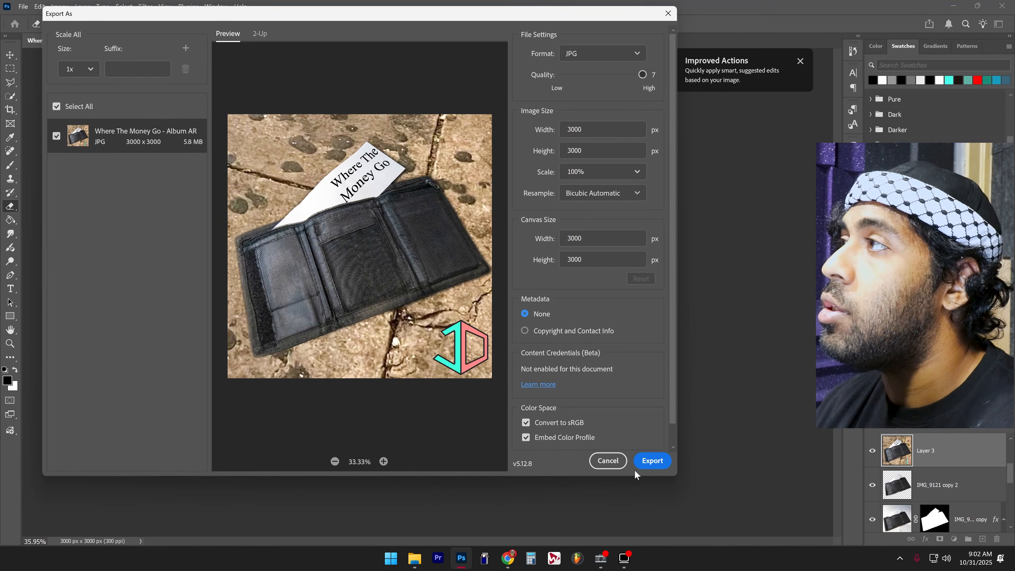
left_click(652, 461)
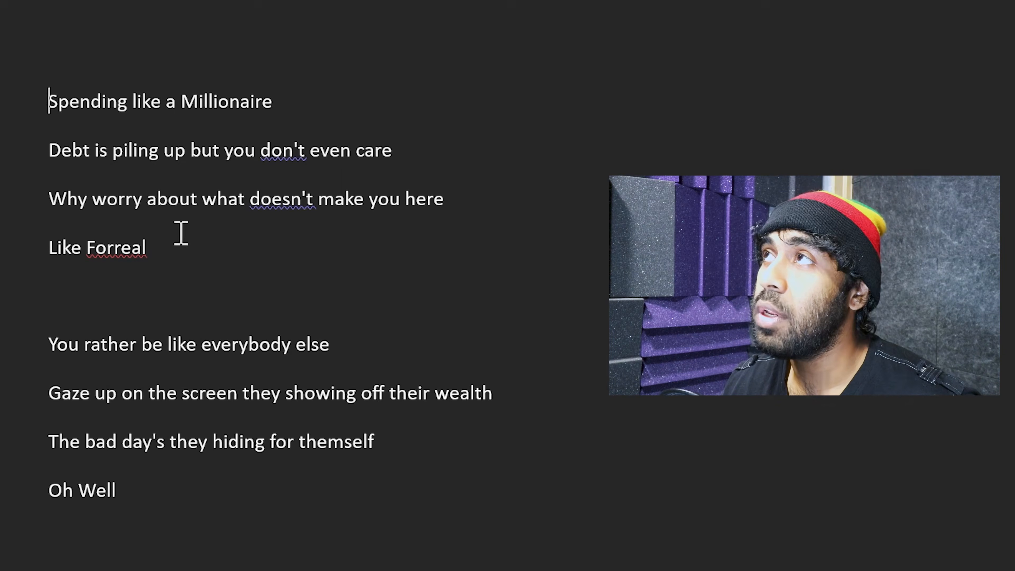
- Switch to the Word lyrics document, read through the verses and highlight the repeated "Where the money at? Where the money go?" lines
key("ctrl+a")
left_click(606, 378)
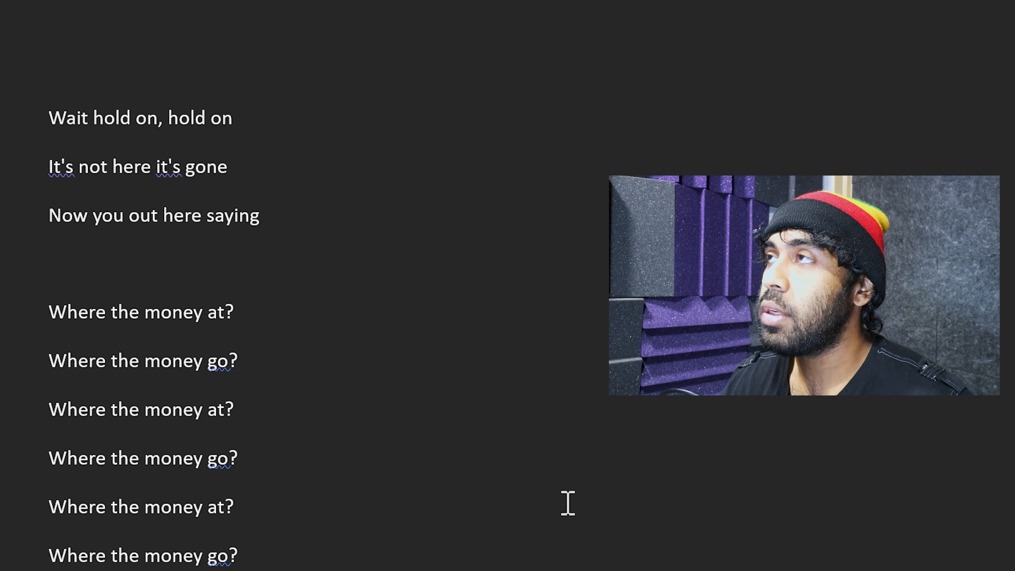
scroll(284, 302, "down", 2)
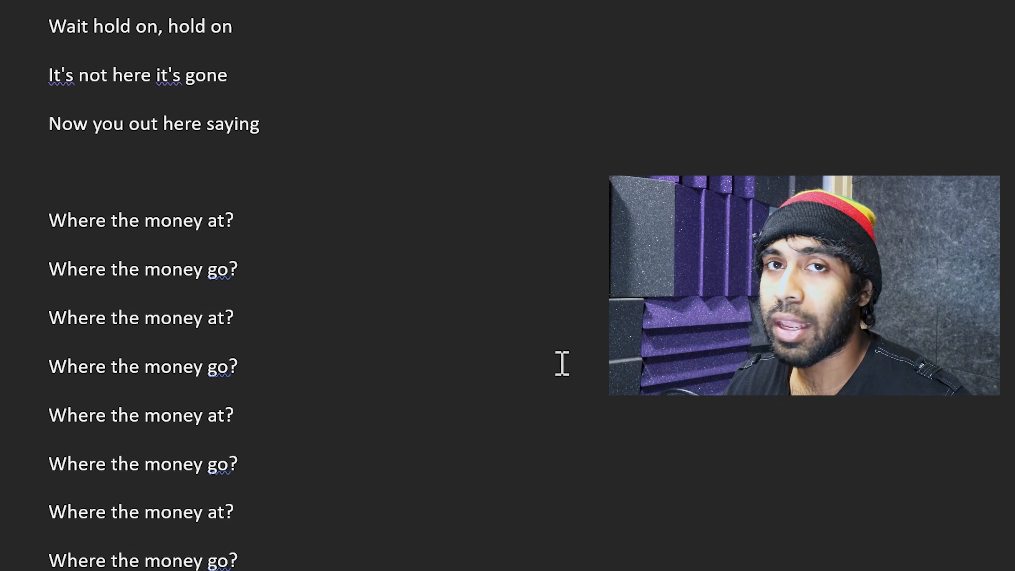
left_click_drag(269, 228, 268, 568)
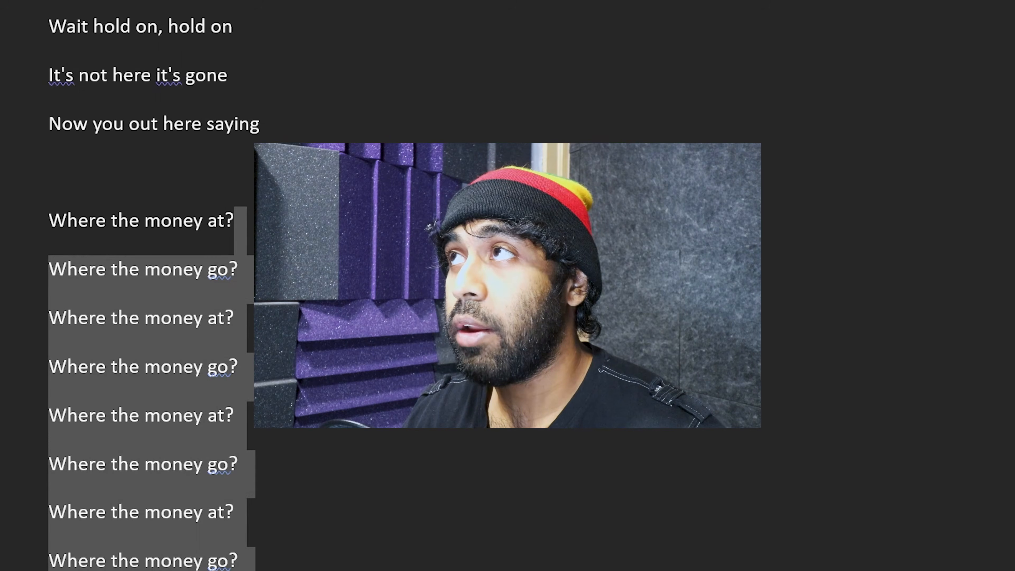
left_click(244, 367)
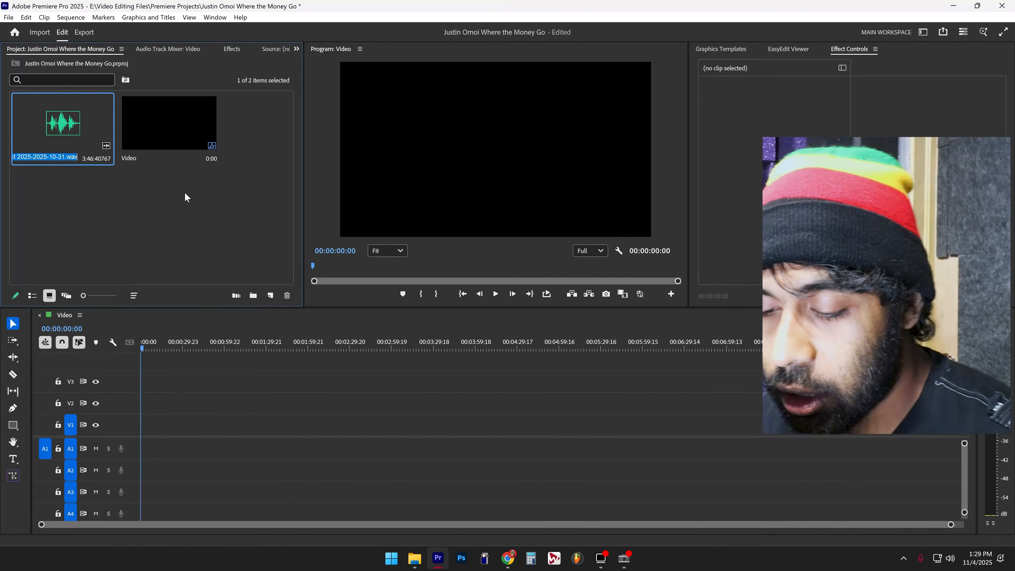
- Switch to Premiere Pro, place the song's WAV file at the start of track A1 and delete the empty tracks
left_click_drag(144, 468, 144, 446)
right_click(135, 450)
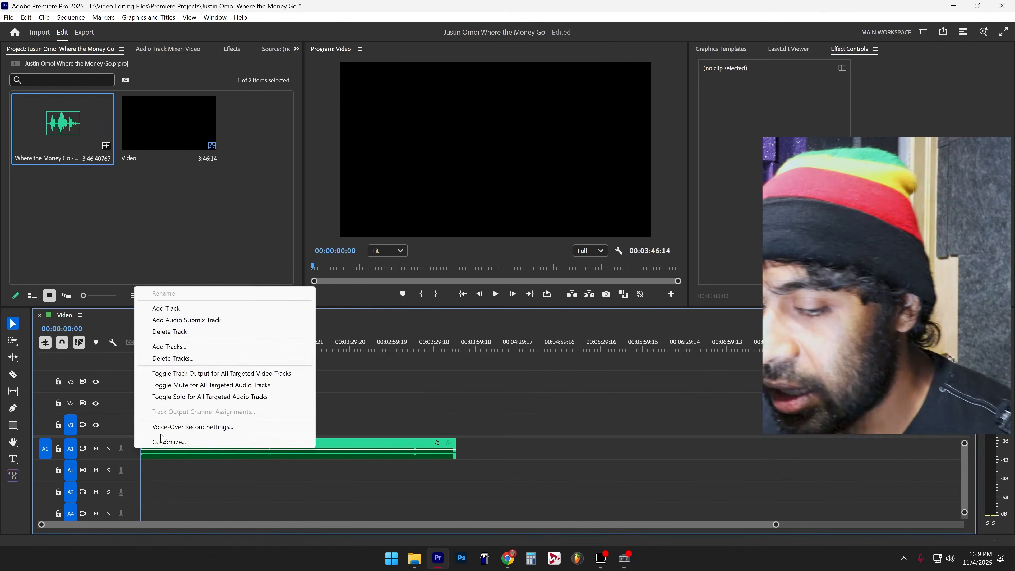
left_click(168, 358)
left_click(533, 397)
- Fetch the album art from the "Where the money go Album Art" folder and extend it on track V1 over the song's full length
left_click(414, 558)
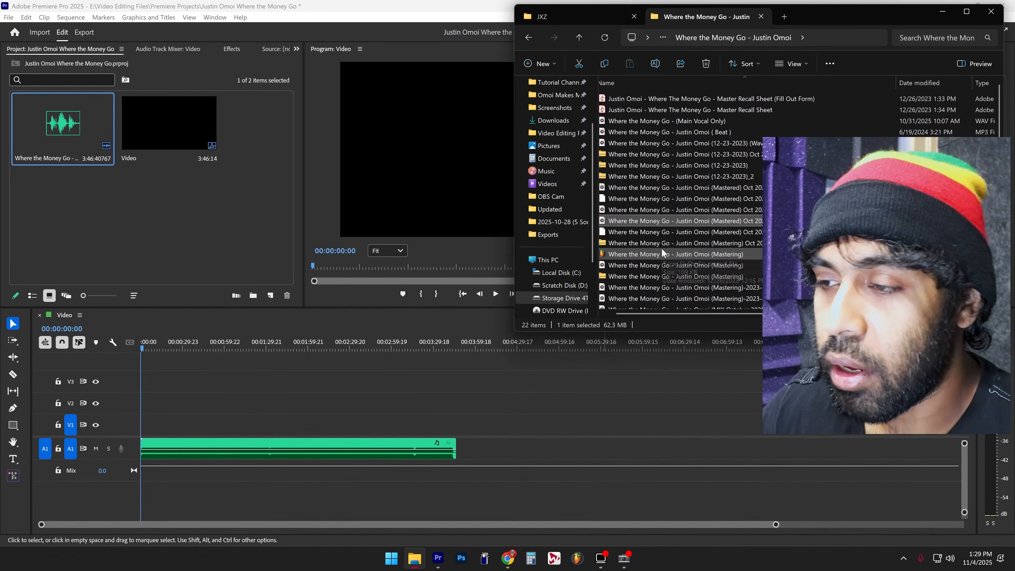
left_click(634, 16)
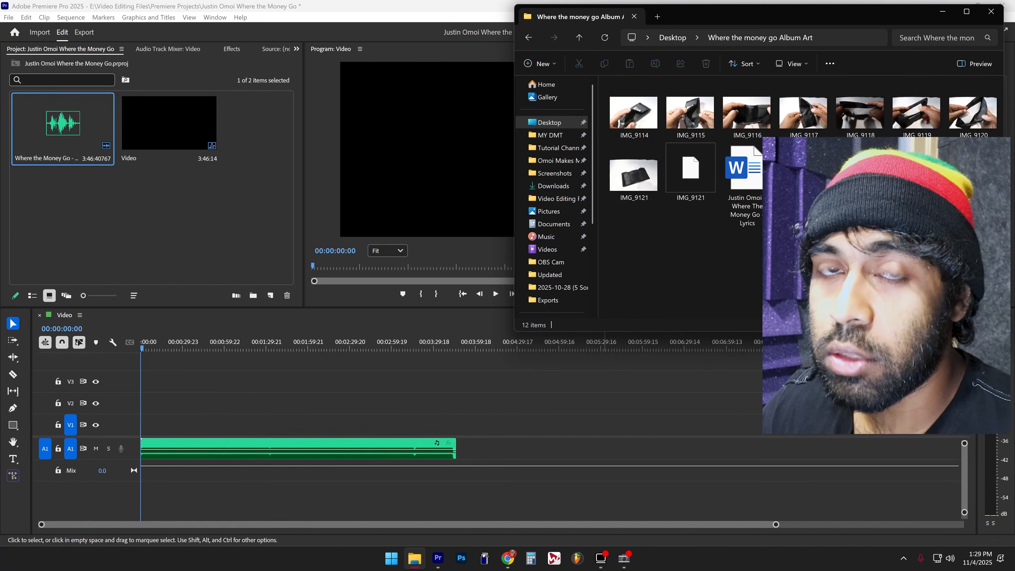
left_click_drag(143, 420, 455, 420)
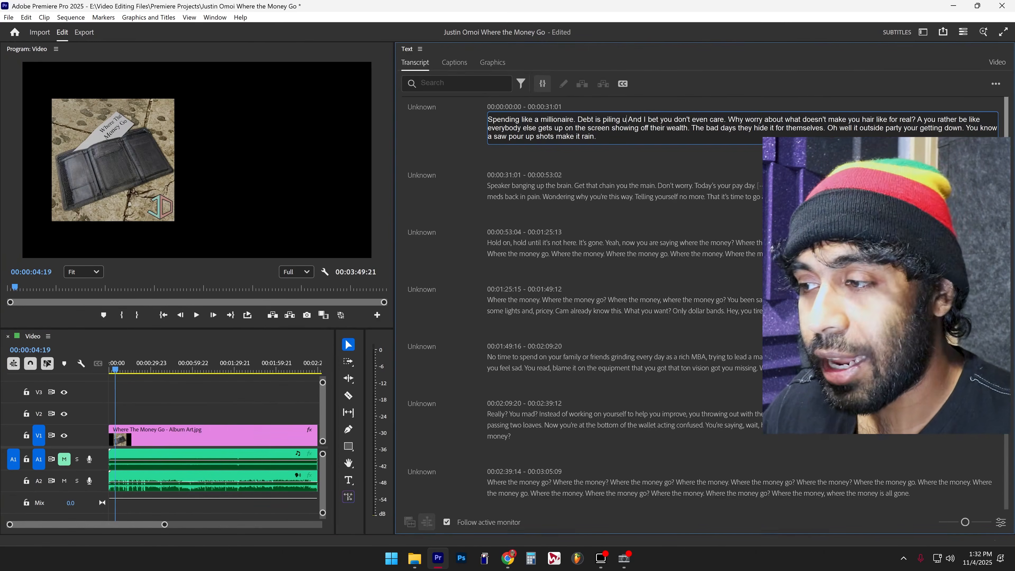
- Correct the transcript's second lyric line to read "Debt is piling up but you don't even care"
type("but")
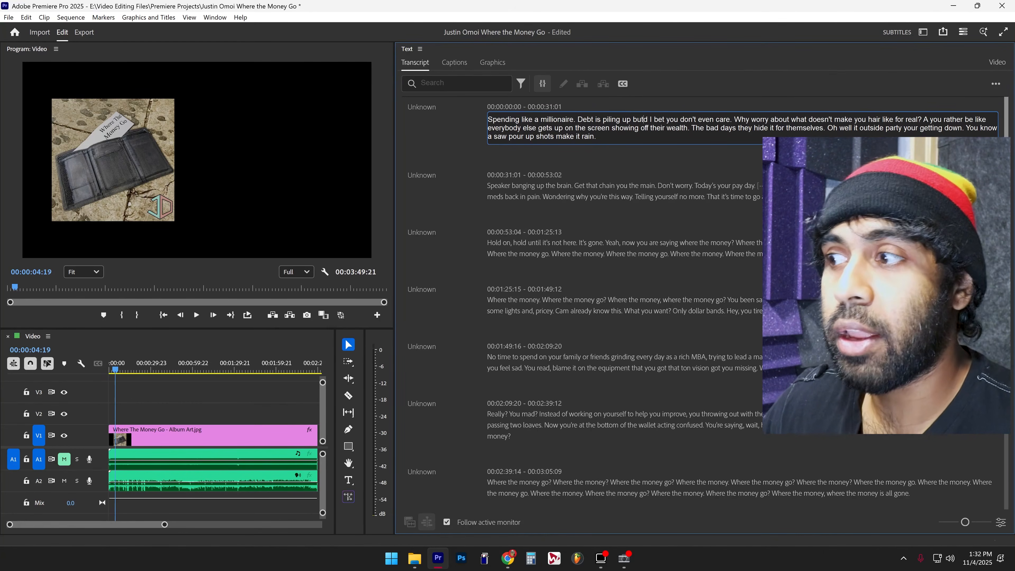
key("Delete")
key("Delete")
key("Delete")
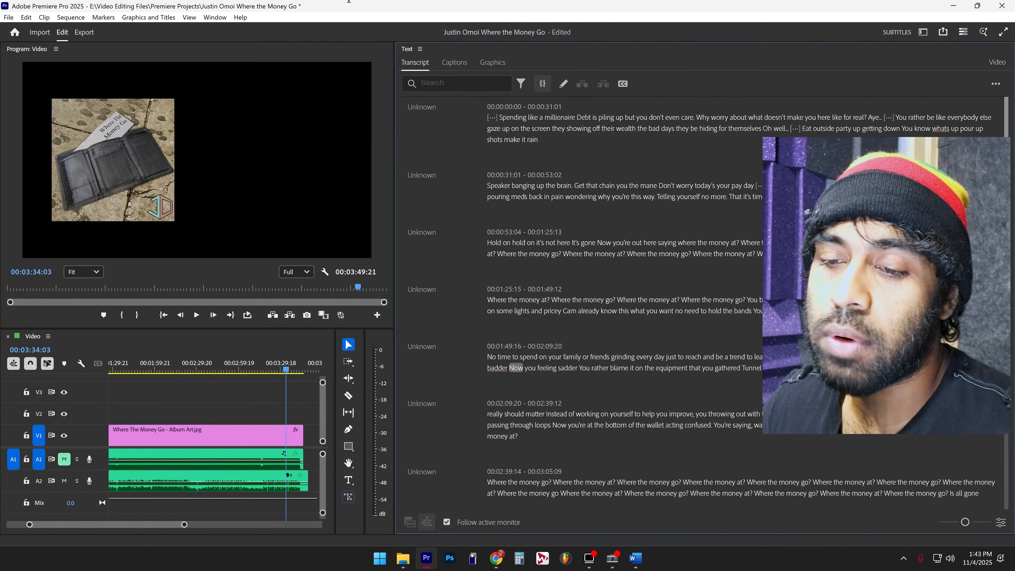
- Set up captions from the transcript with the Subtitle default preset, checking the Style and Format options
left_click(463, 60)
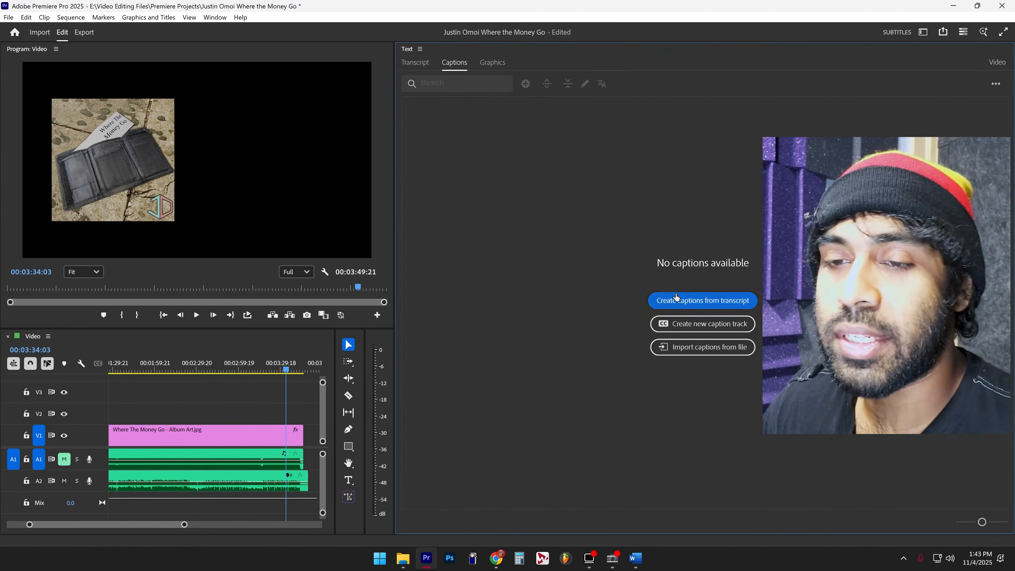
left_click(676, 296)
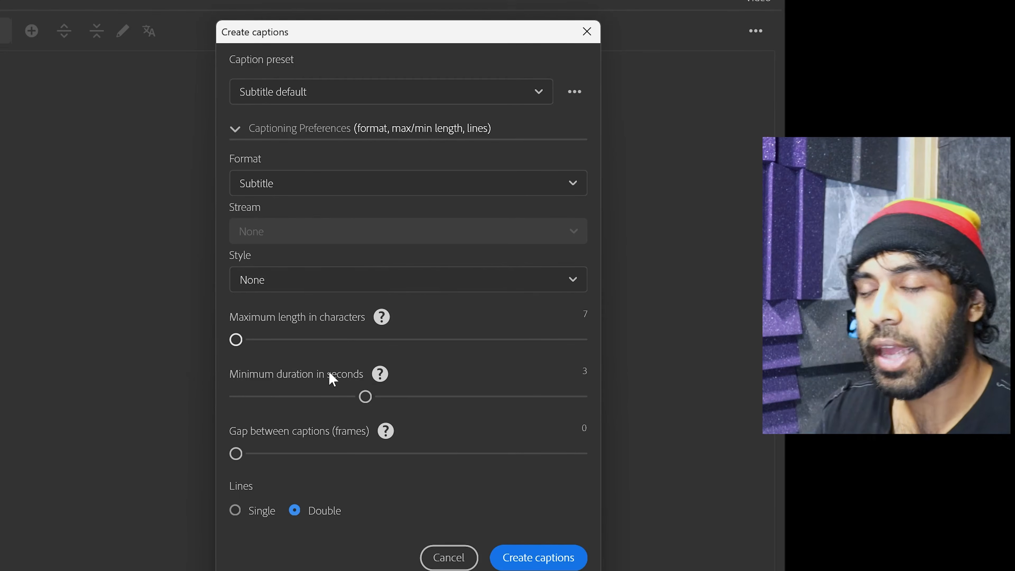
left_click(319, 291)
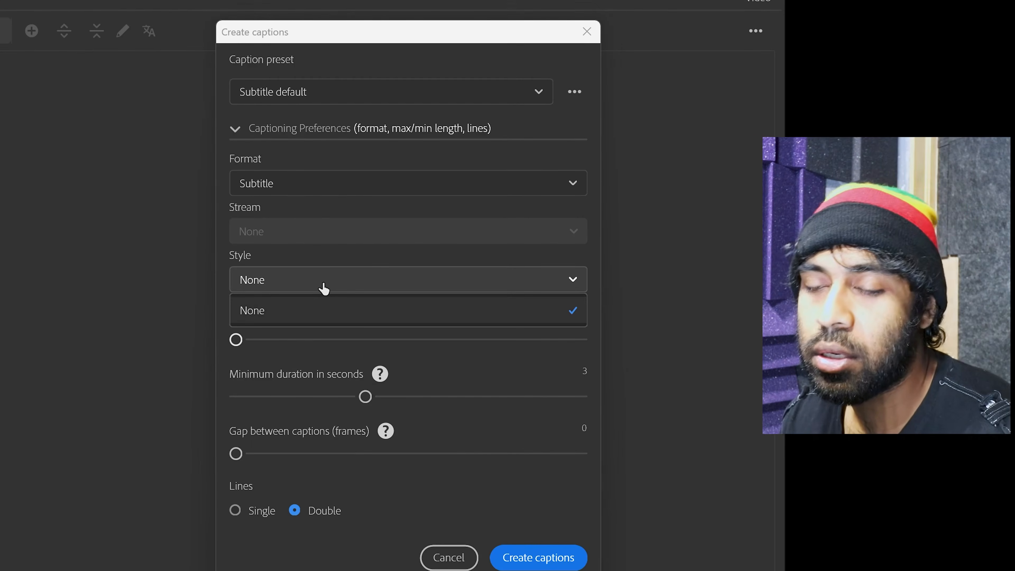
left_click(334, 275)
left_click(319, 188)
left_click(329, 153)
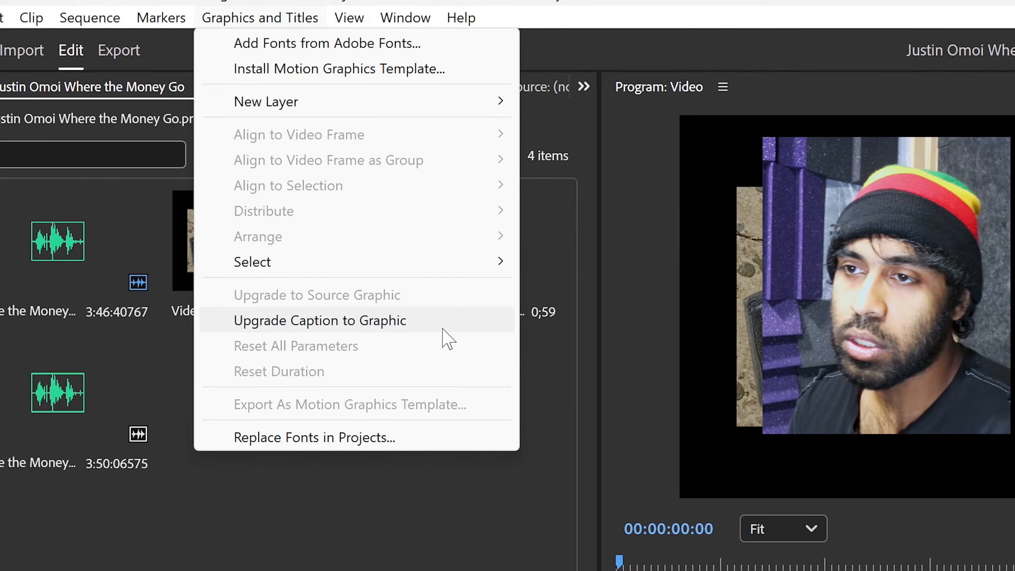
- Upgrade the captions to graphics and bring up the font choices for the "Spending" text
left_click(445, 338)
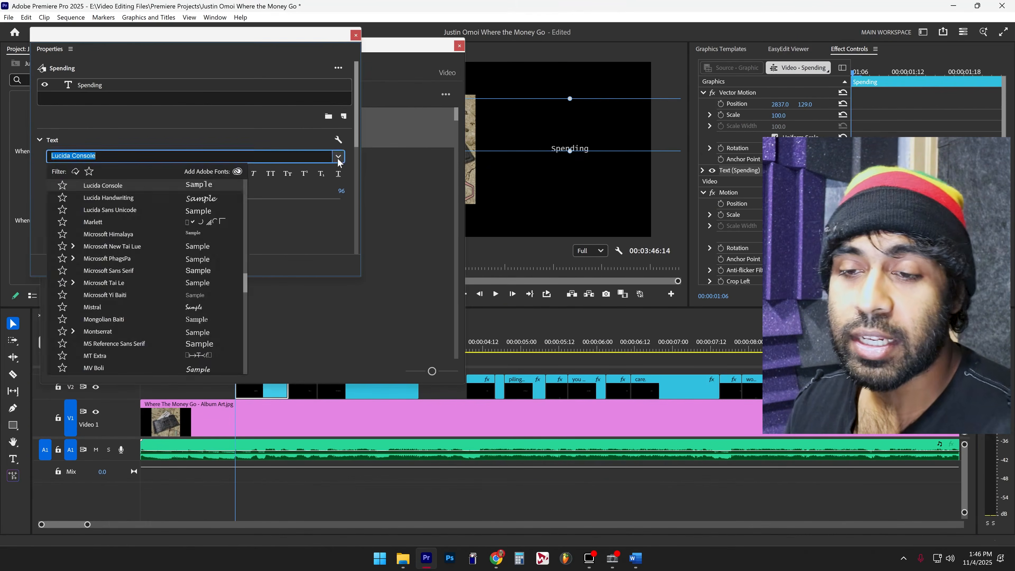
left_click(338, 156)
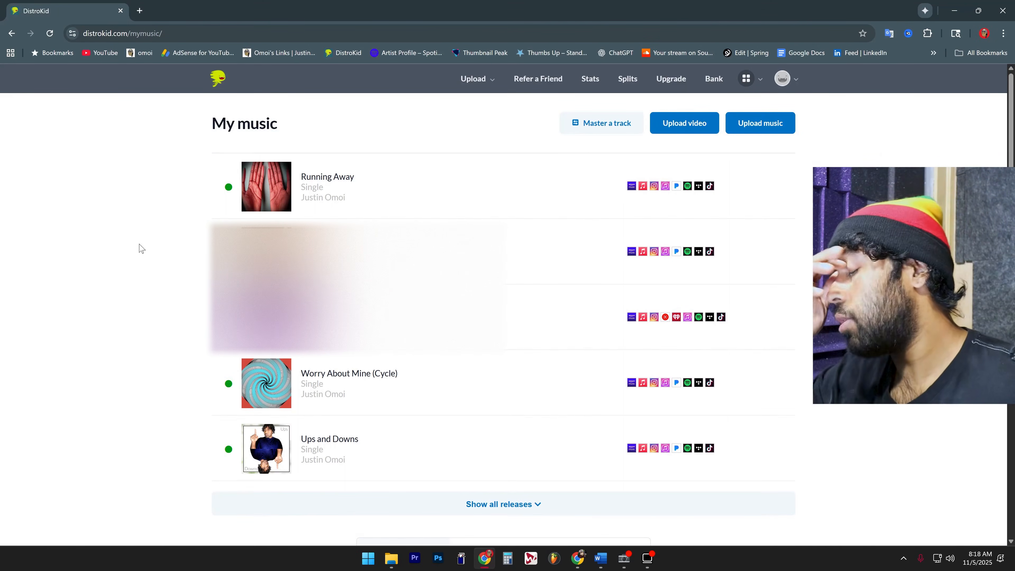
- Switch to DistroKid in Chrome and start a new music upload
left_click(491, 87)
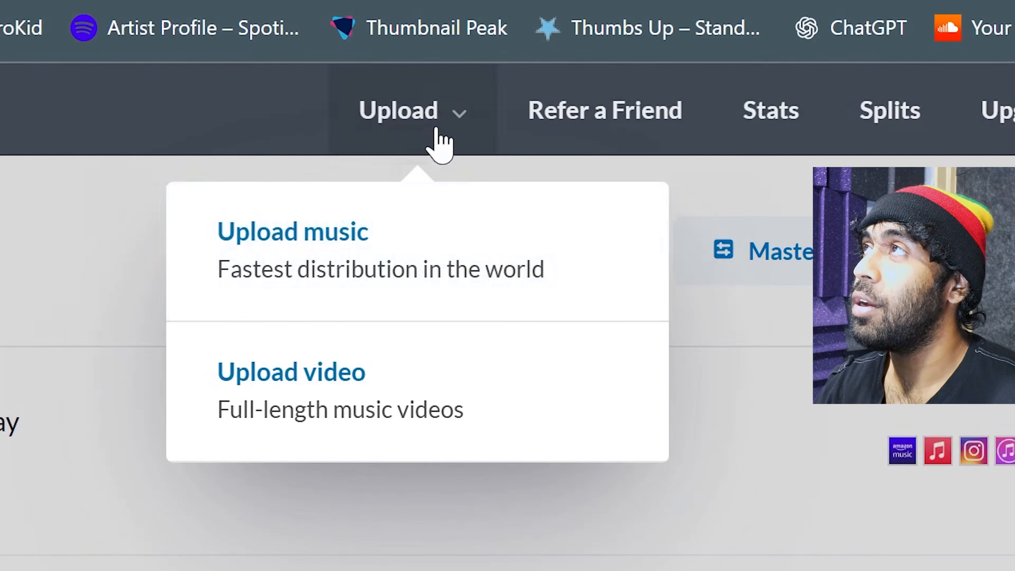
double_click(484, 85)
left_click(468, 118)
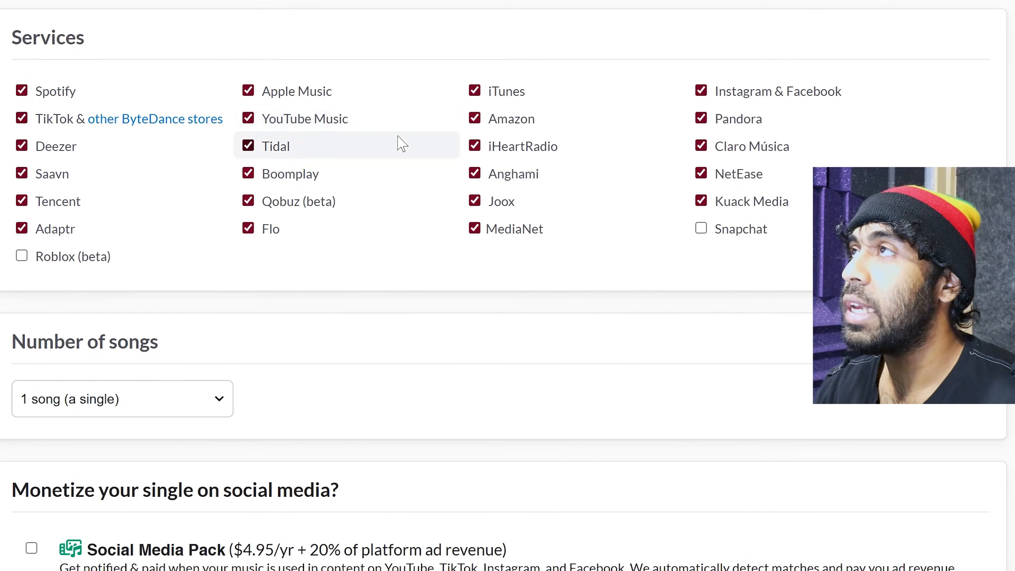
- Exclude Boomplay, Flo, Qobuz, Tencent and Saavn from the services that receive the single
left_click(248, 174)
left_click(247, 228)
left_click(250, 201)
left_click(75, 202)
left_click(76, 173)
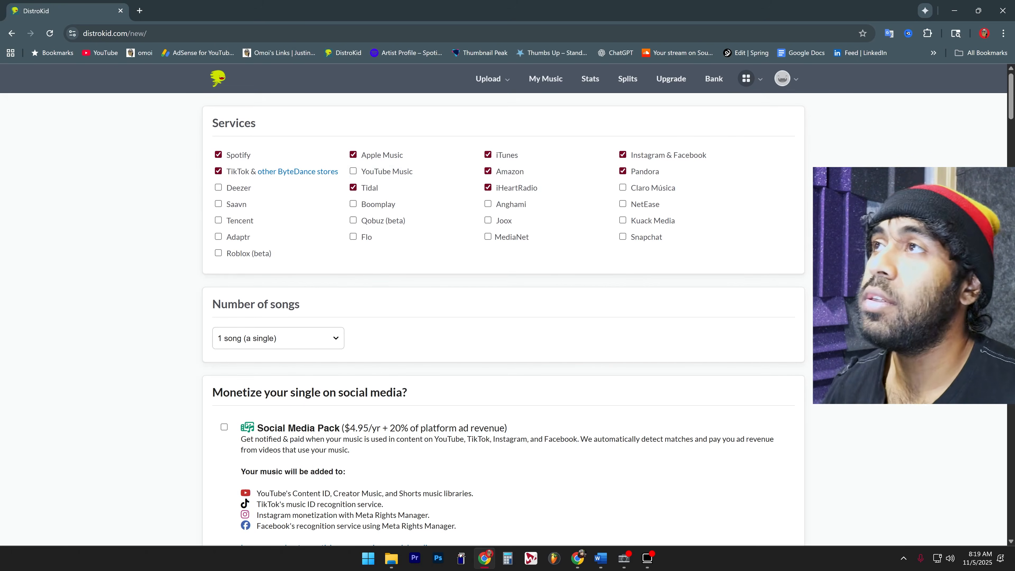
- Review the form's number of songs, Social Media Pack, previous release, artist name and streaming profile sections
scroll(324, 219, "down", 3)
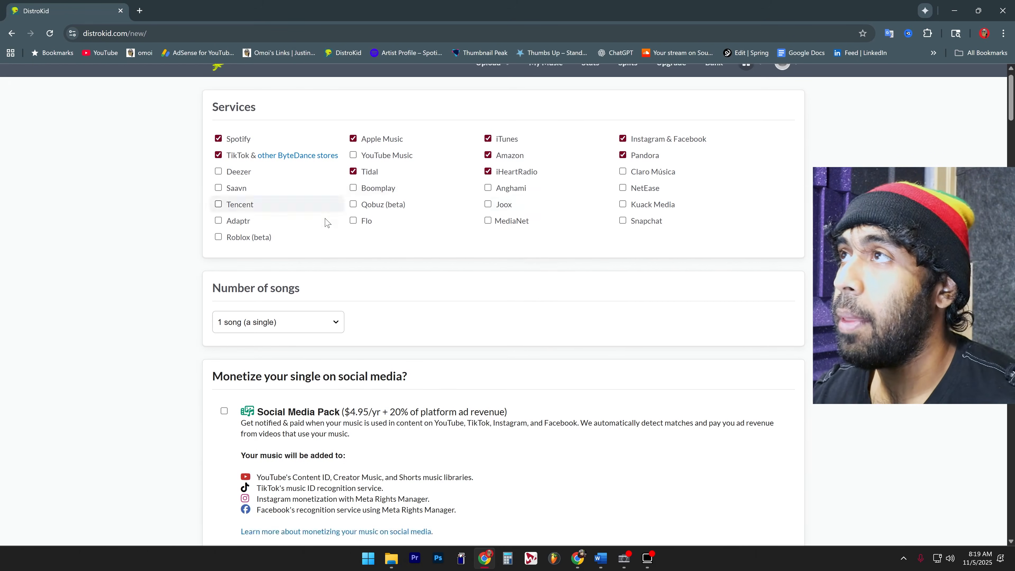
scroll(299, 269, "down", 5)
scroll(510, 249, "up", 3)
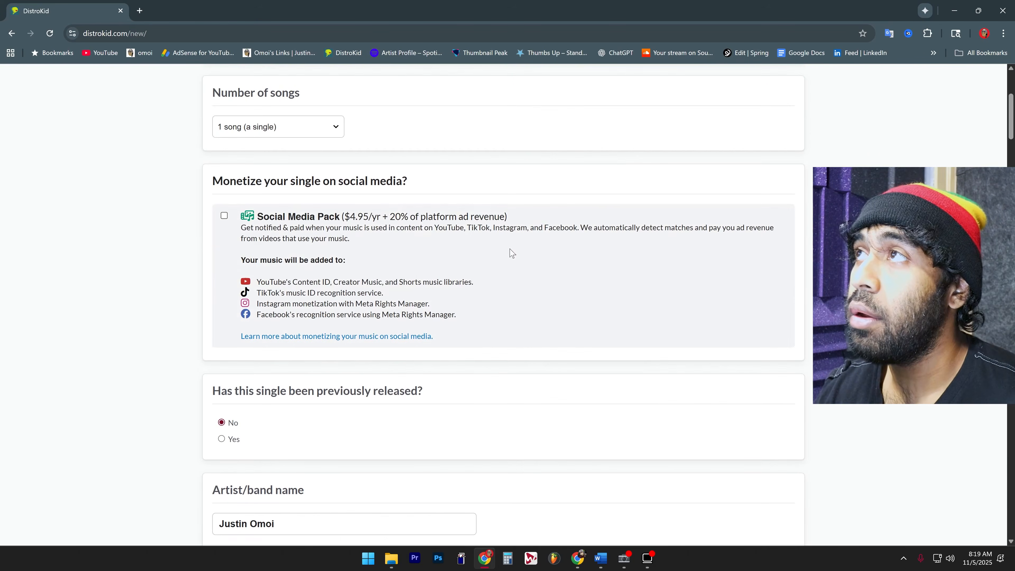
scroll(141, 259, "down", 5)
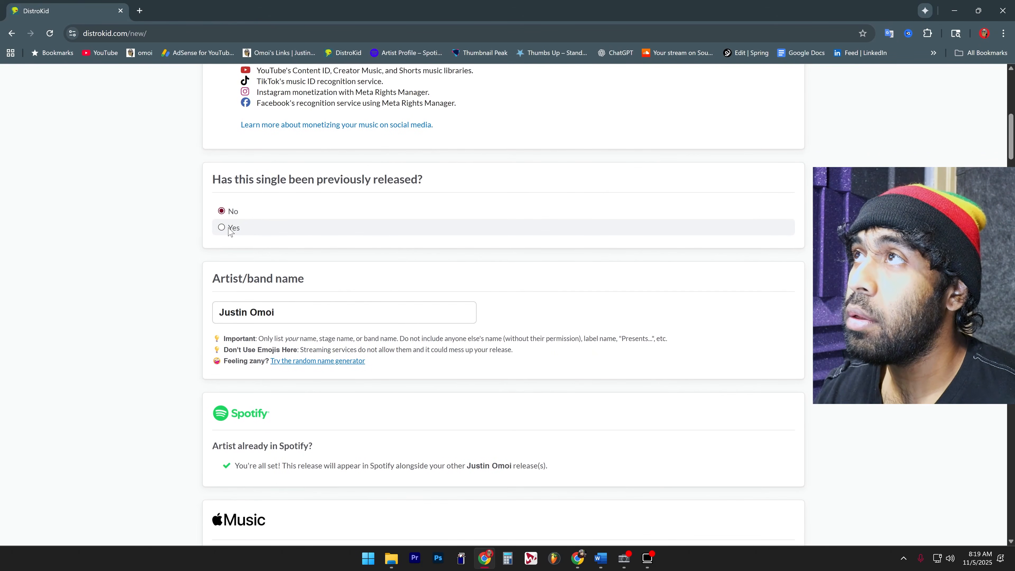
scroll(118, 255, "down", 2)
scroll(126, 226, "down", 3)
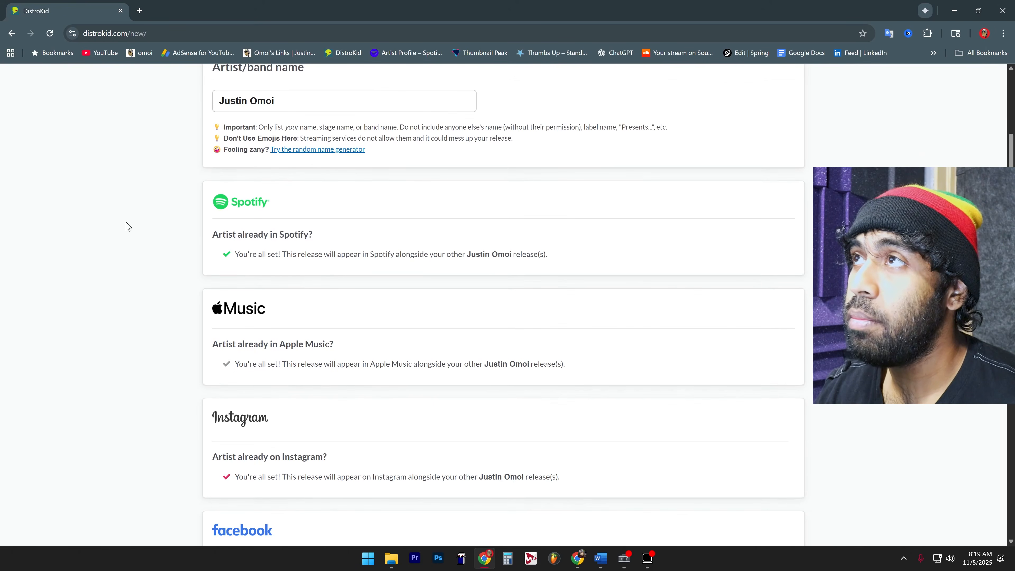
scroll(255, 239, "down", 2)
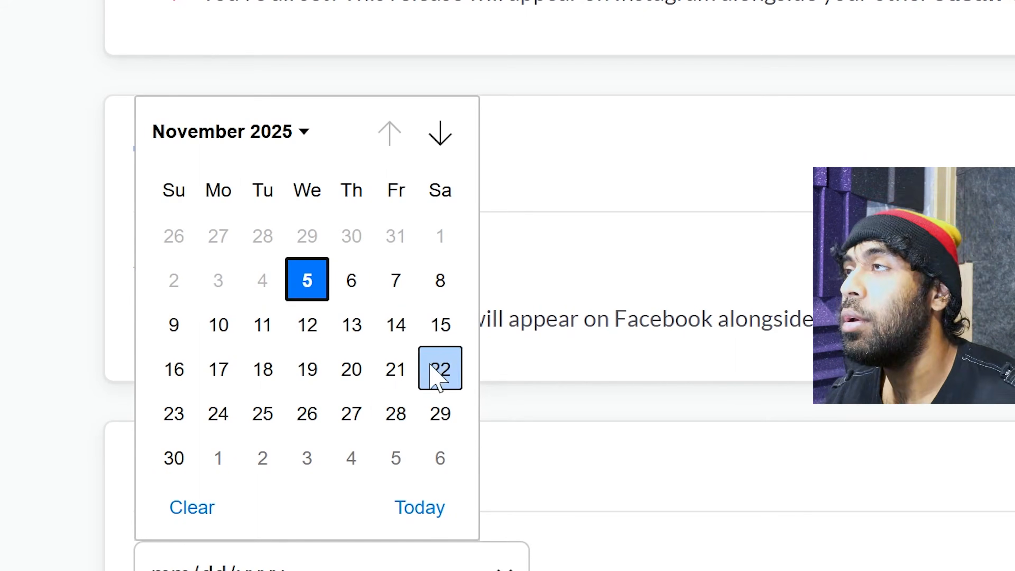
- Set the single's release date to November 14, 2025
key("Right")
key("Right")
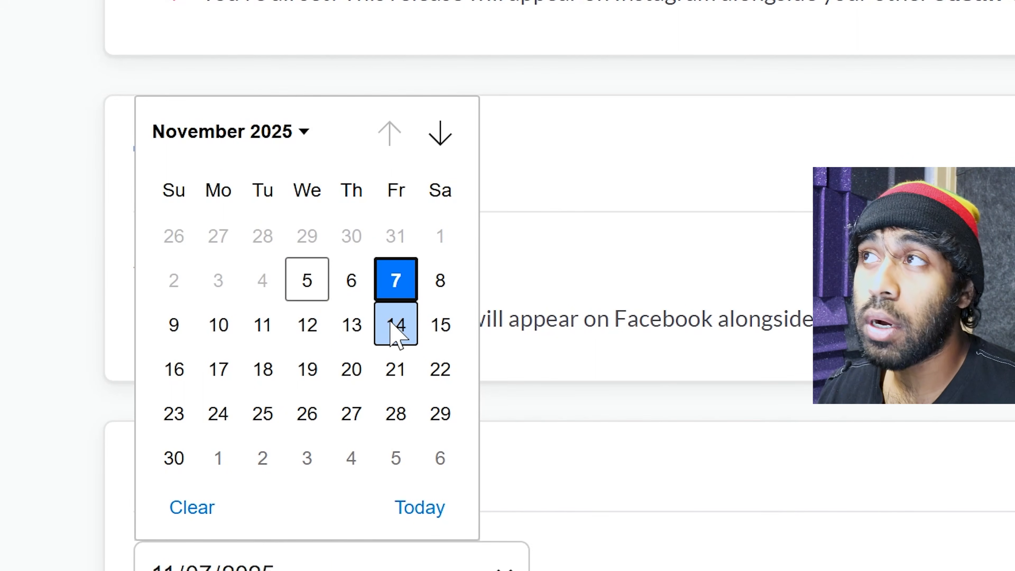
left_click(396, 326)
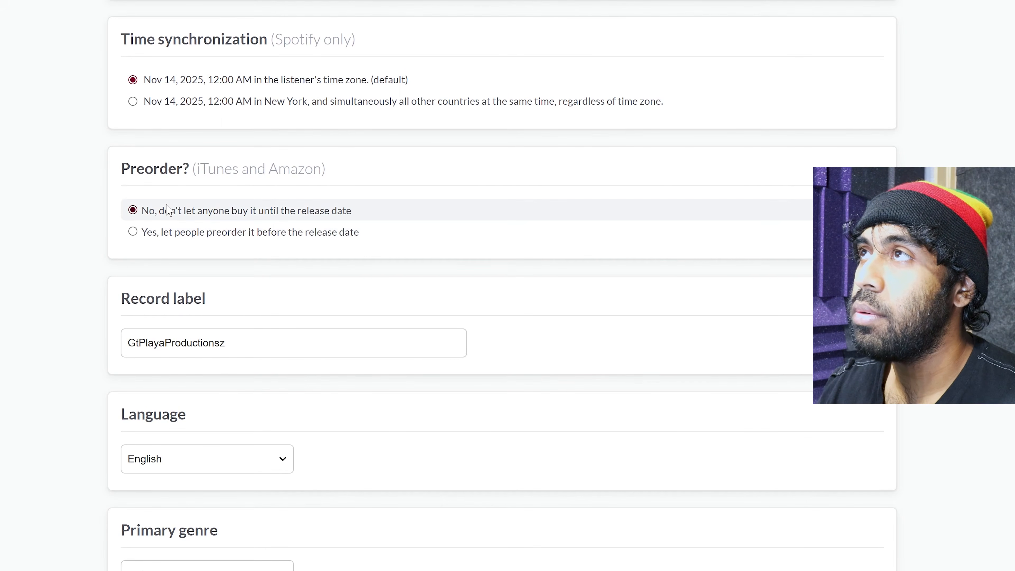
- Upload the "Where The Money Go - Album Art" image as the album cover and title track 1 "Where The Money Go"
scroll(206, 372, "down", 10)
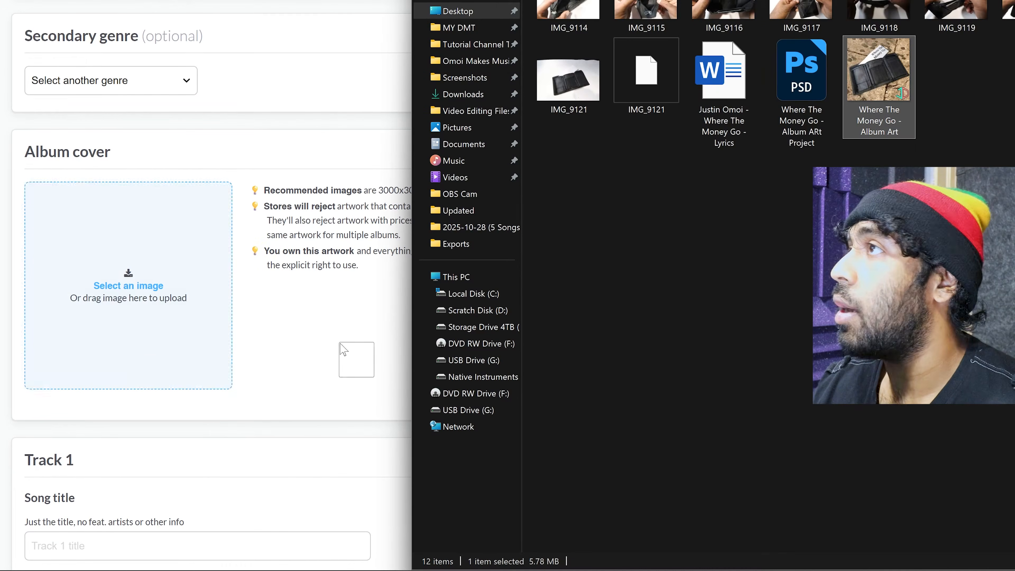
left_click_drag(339, 341, 153, 237)
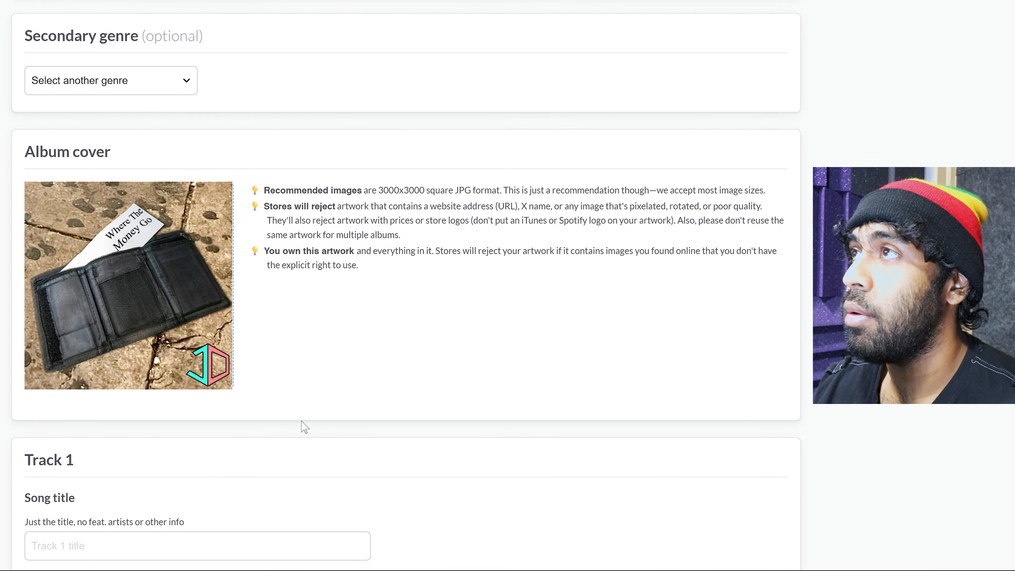
scroll(315, 327, "down", 5)
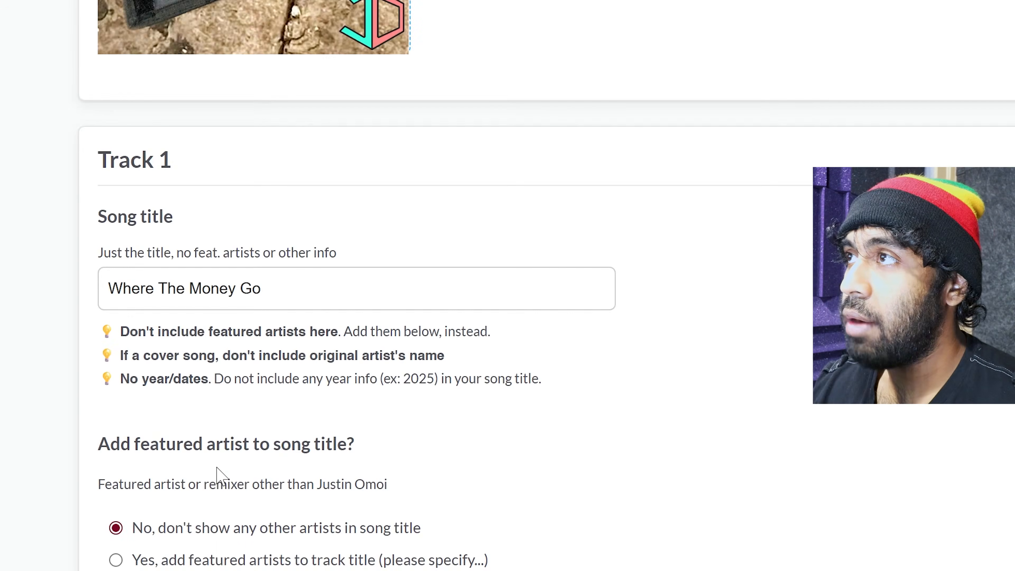
- Try the Radio Edit version label on the song title and switch back to the normal version
scroll(220, 472, "down", 5)
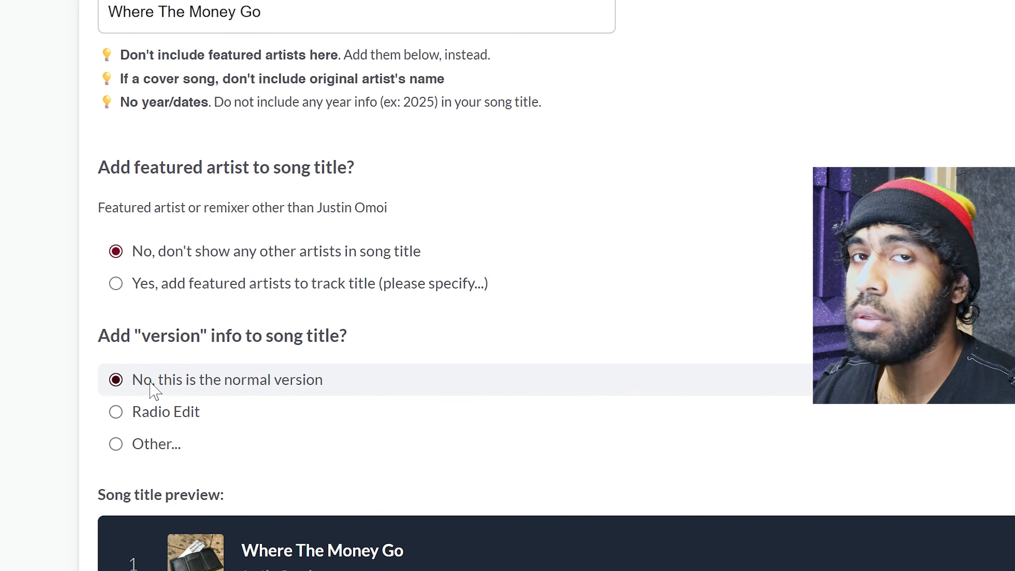
left_click(168, 416)
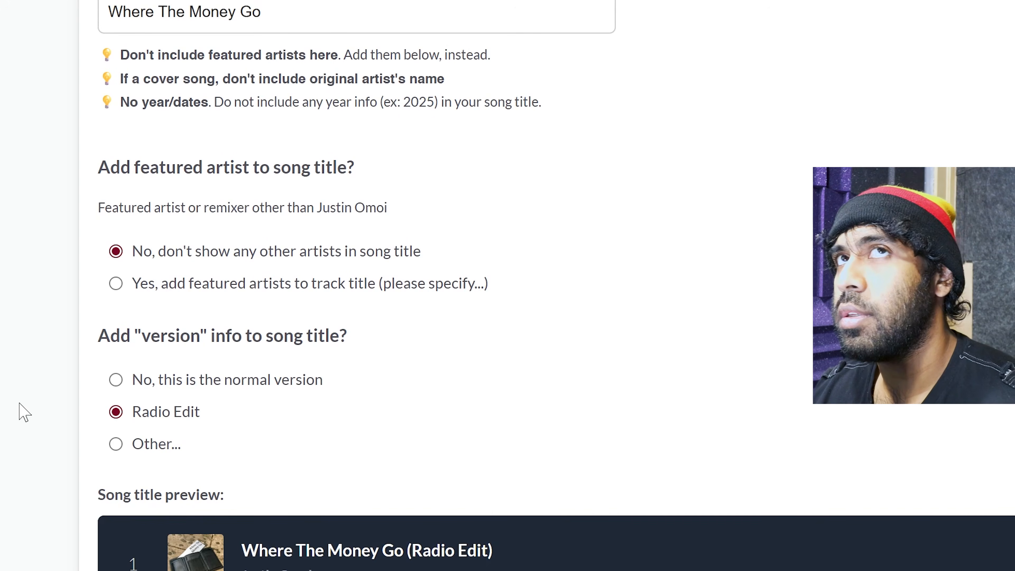
scroll(24, 411, "down", 3)
left_click(192, 252)
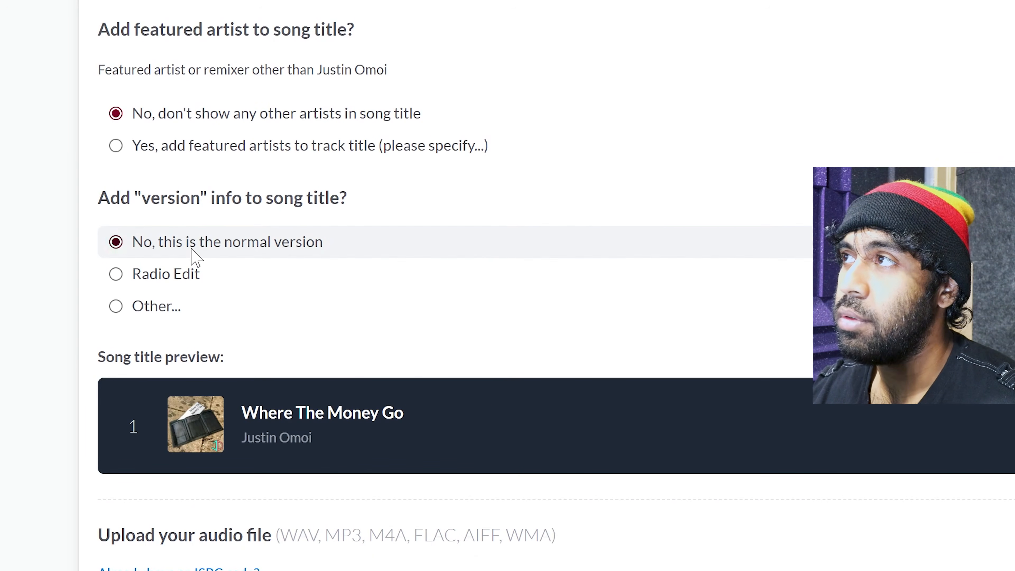
scroll(360, 224, "down", 9)
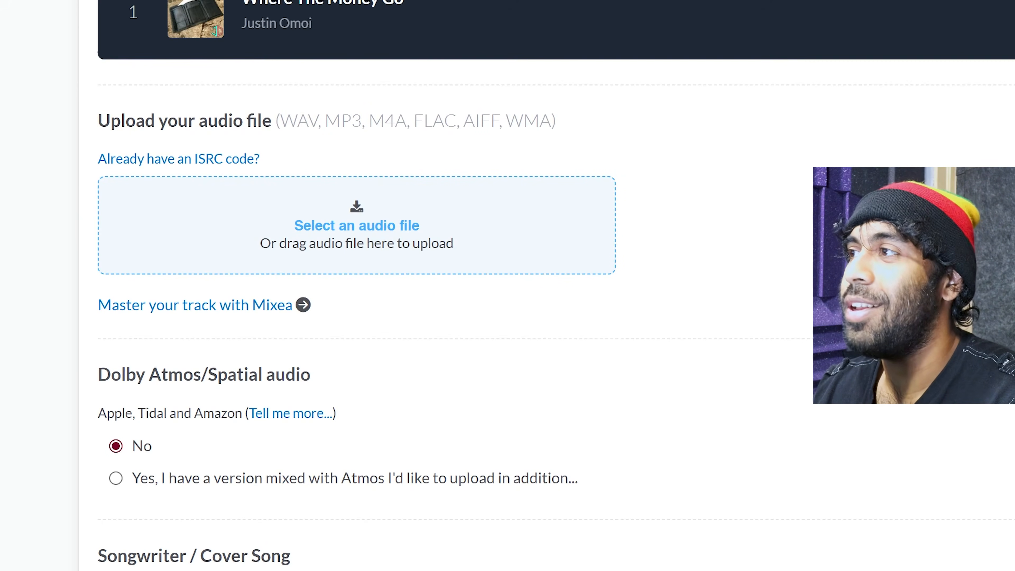
- Upload the mastered October 2025 WAV dated 2025-10-31 as track 1's audio file
mouse_move(449, 570)
left_click(654, 569)
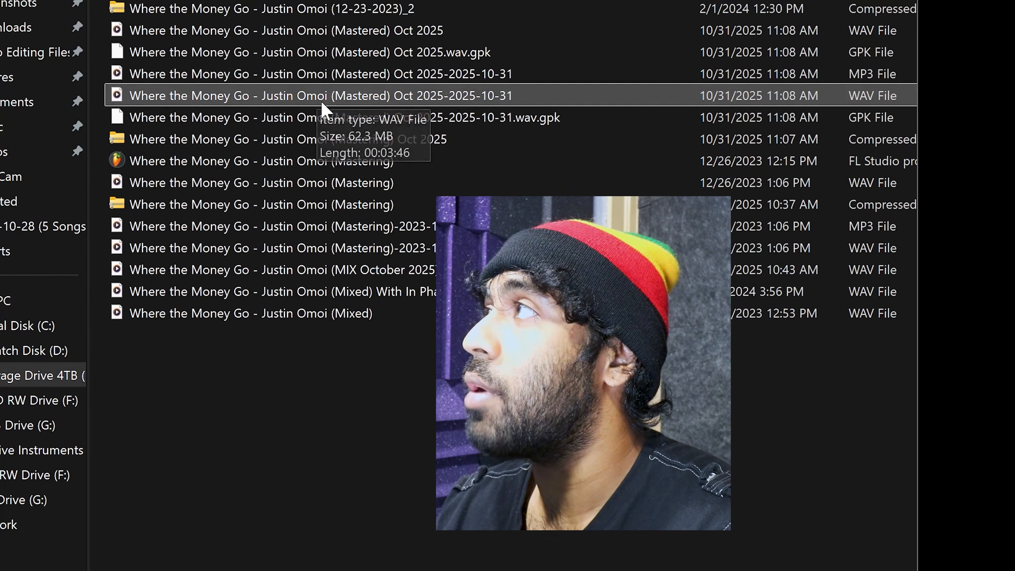
left_click(262, 97)
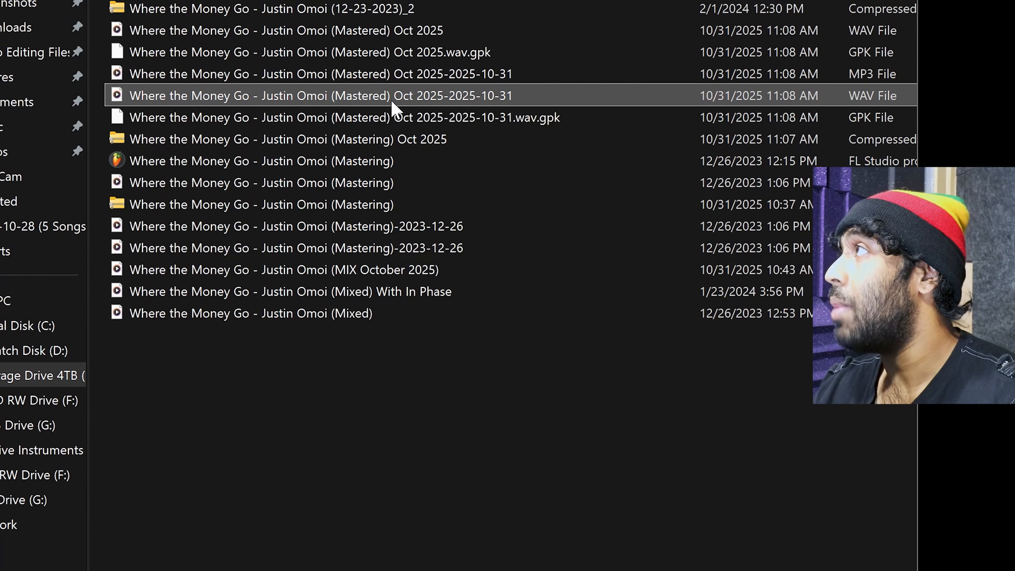
left_click_drag(468, 100, 243, 229)
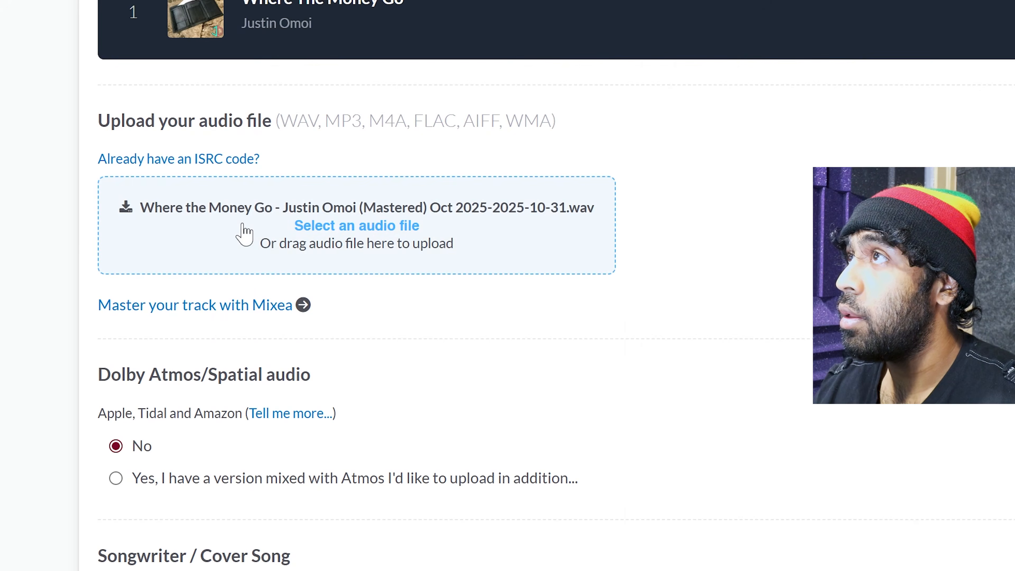
- Leave all paid extras unselected, accept the four mandatory statements and submit the single for upload
scroll(344, 1, "down", 3)
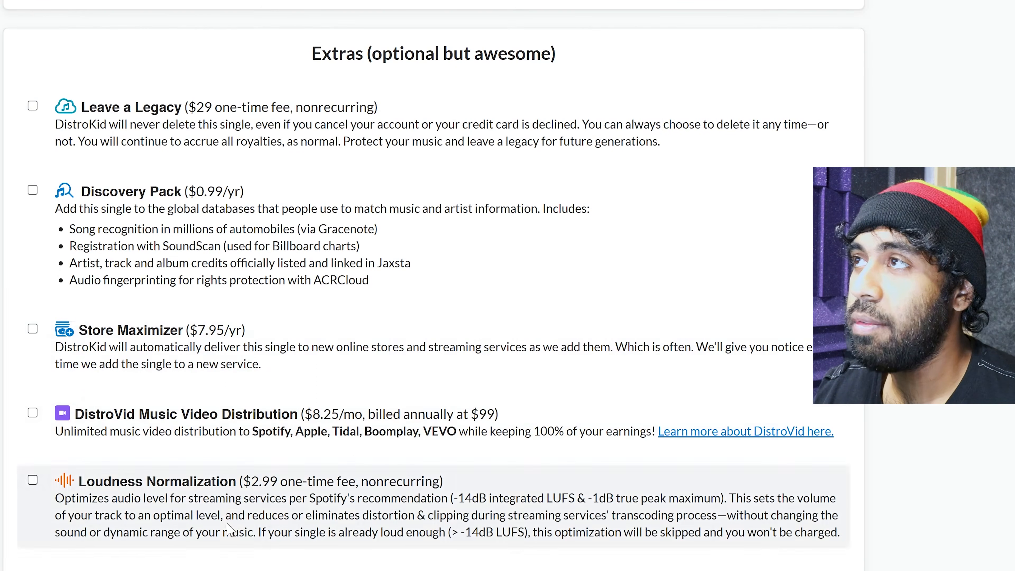
scroll(216, 374, "down", 5)
scroll(215, 373, "down", 10)
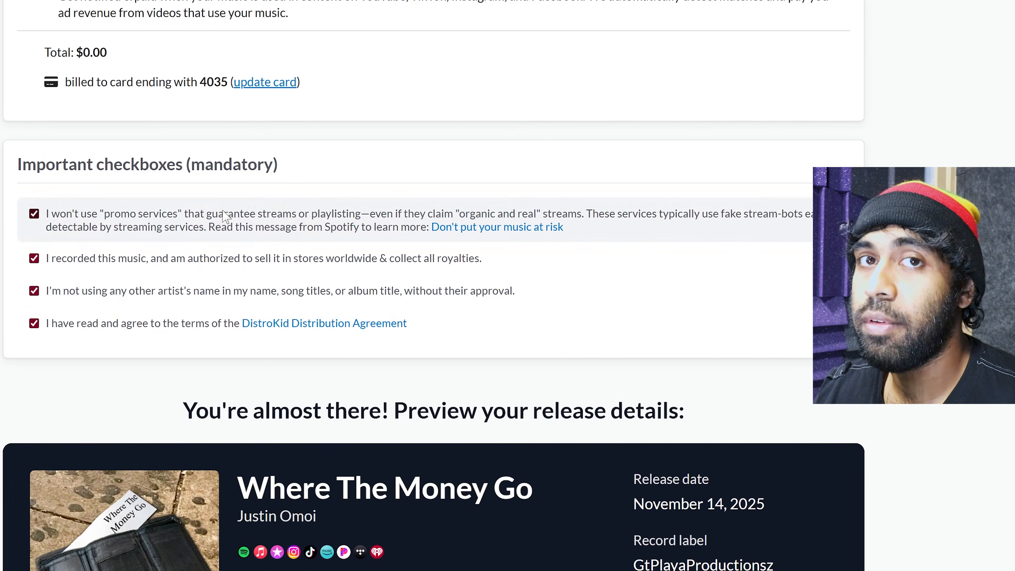
scroll(120, 309, "down", 3)
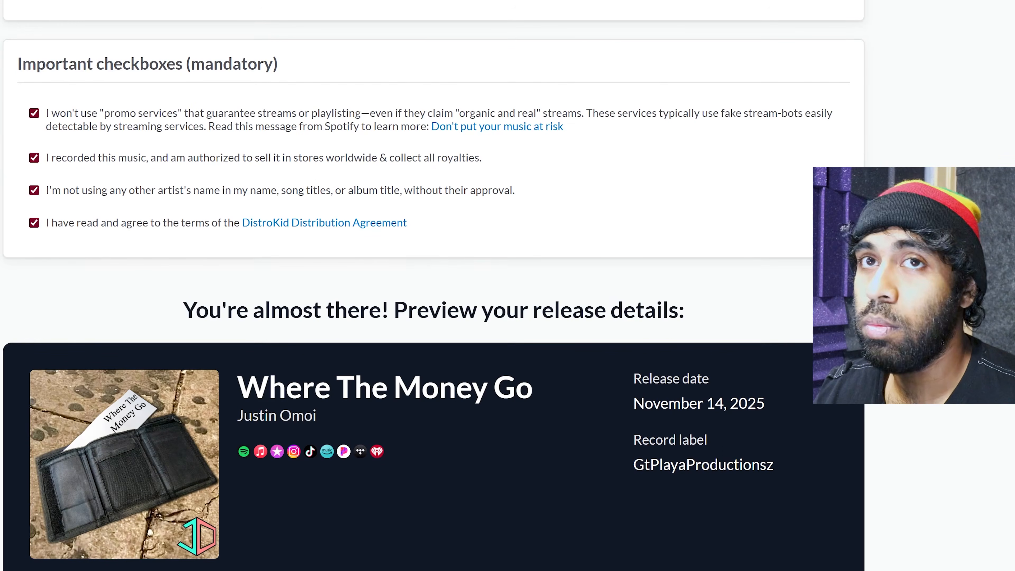
scroll(416, 525, "down", 8)
left_click(416, 525)
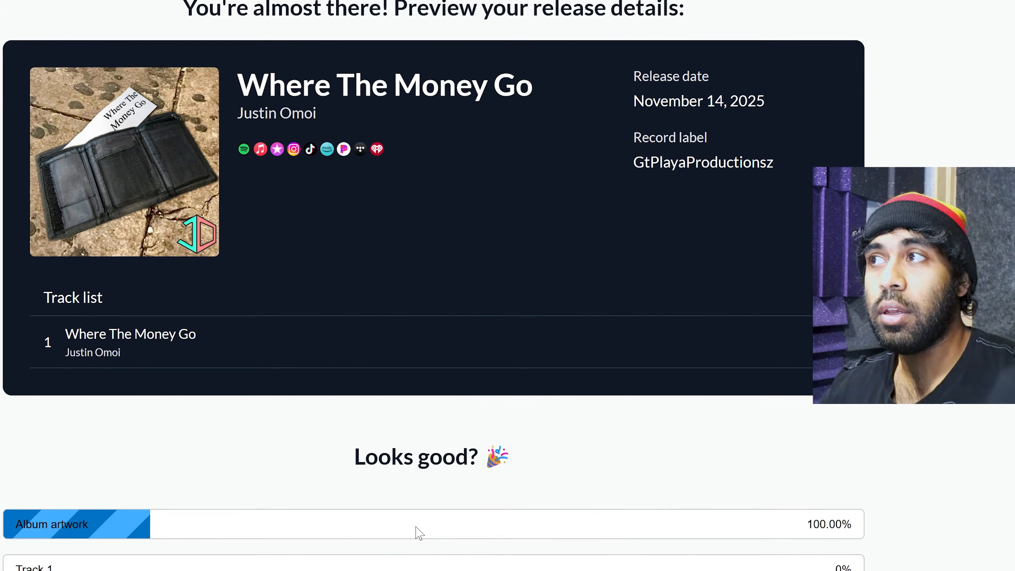
scroll(415, 528, "down", 5)
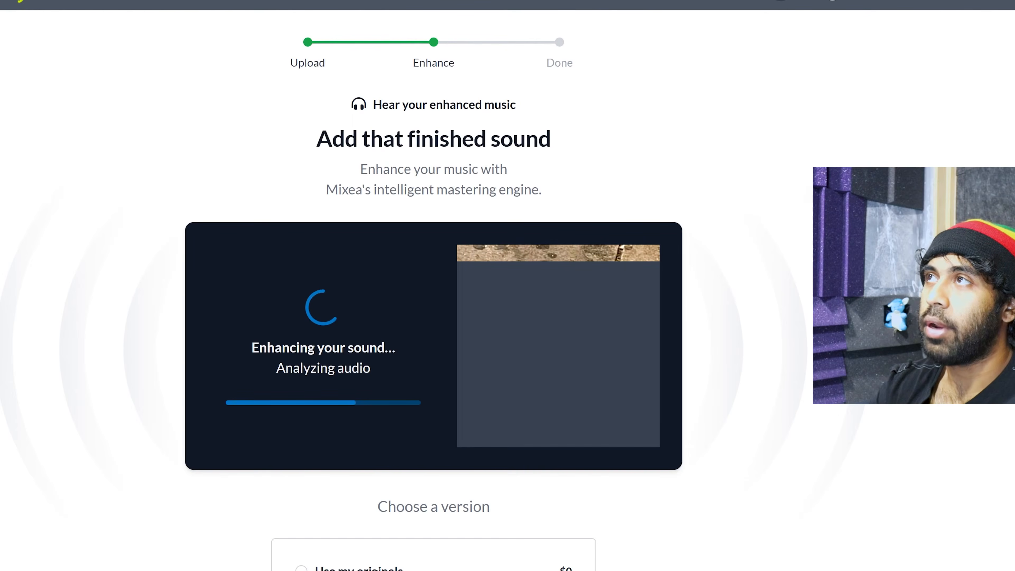
- Choose the original audio instead of the Mixea enhancement and complete the submission
scroll(186, 152, "down", 5)
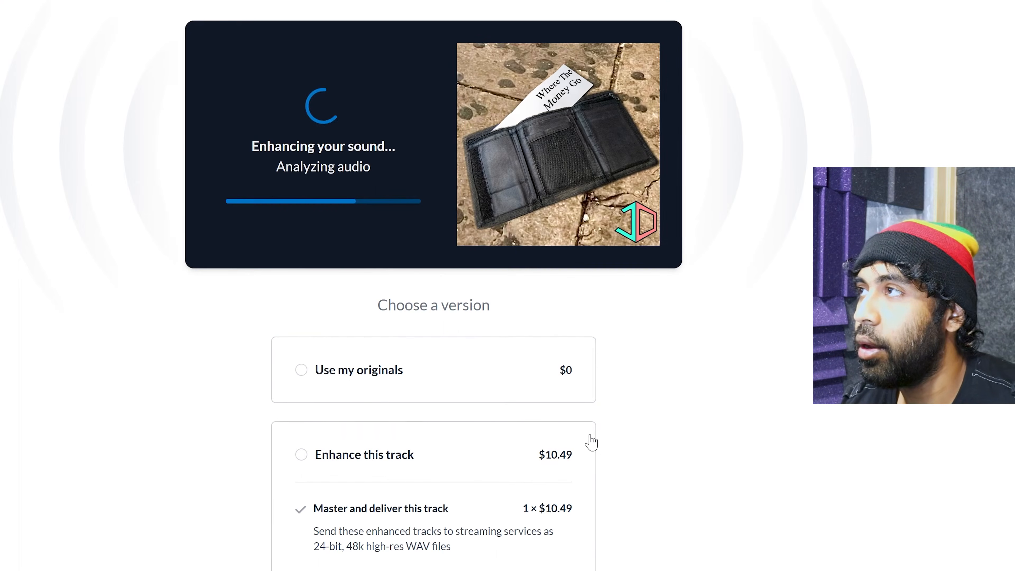
left_click(444, 377)
scroll(686, 431, "down", 6)
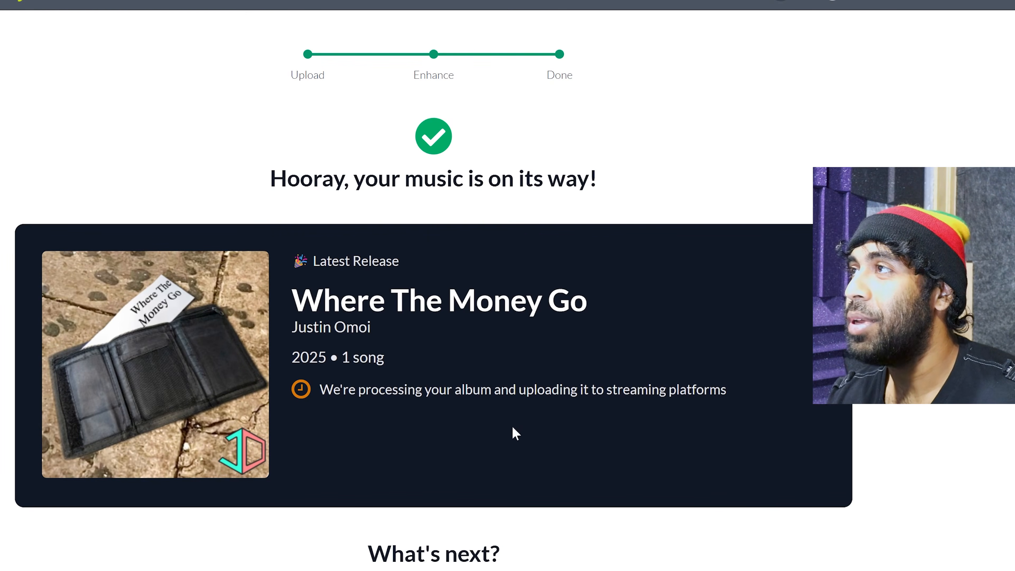
- Open the lyrics submission page from the release's finishing touches
left_click_drag(719, 390, 149, 292)
left_click(692, 456)
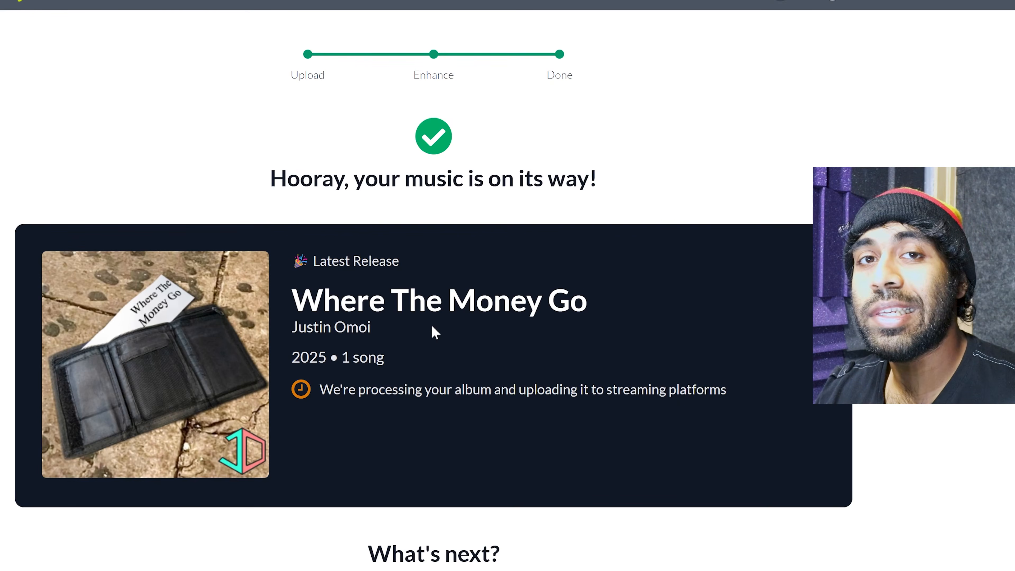
scroll(434, 330, "down", 6)
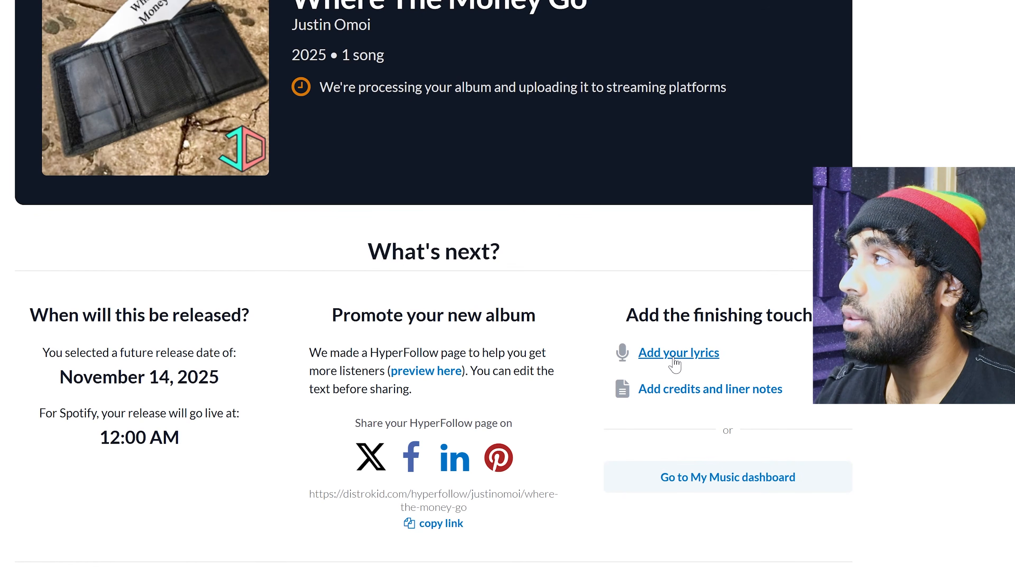
left_click(659, 358)
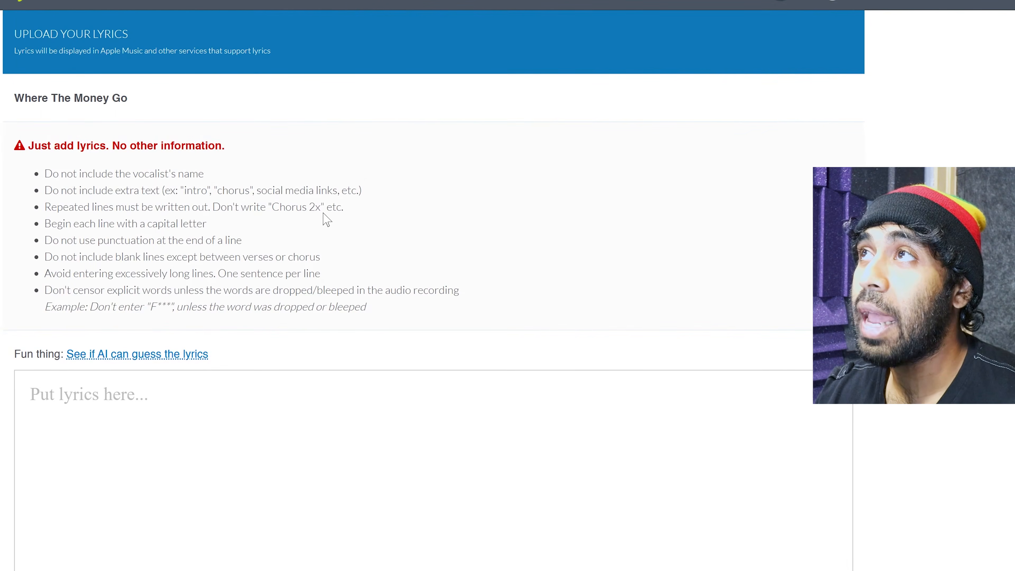
- Check the lyric formatting rules on repeated lines and end punctuation, and paste in the song's full lyrics
left_click_drag(26, 158, 480, 304)
left_click(422, 233)
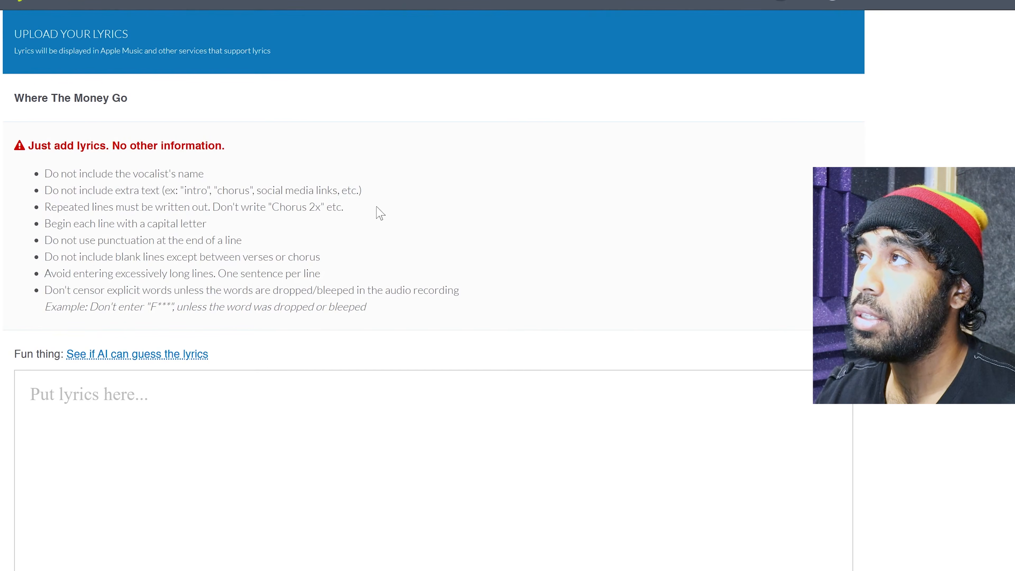
left_click_drag(245, 207, 307, 208)
left_click(395, 224)
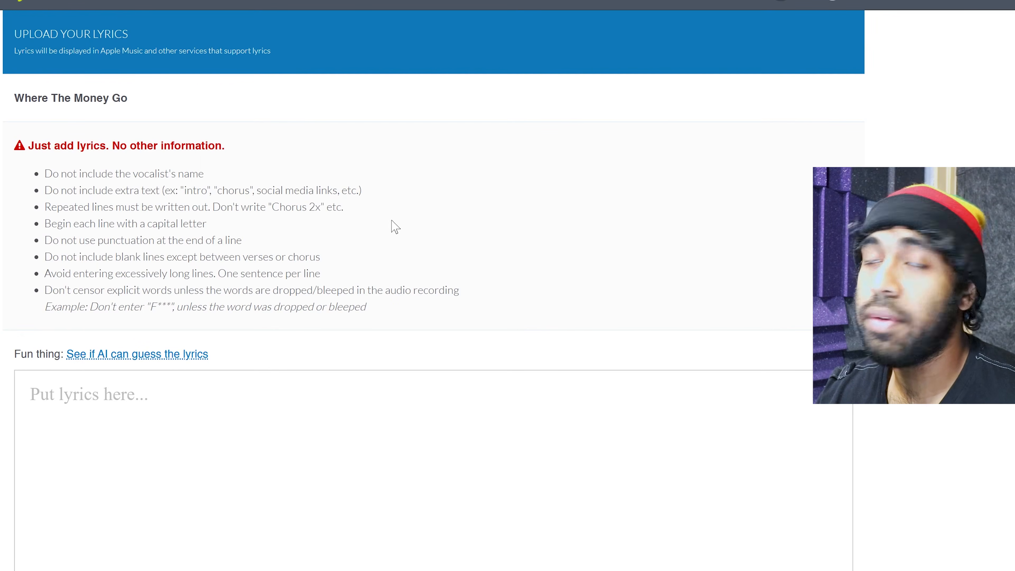
triple_click(117, 239)
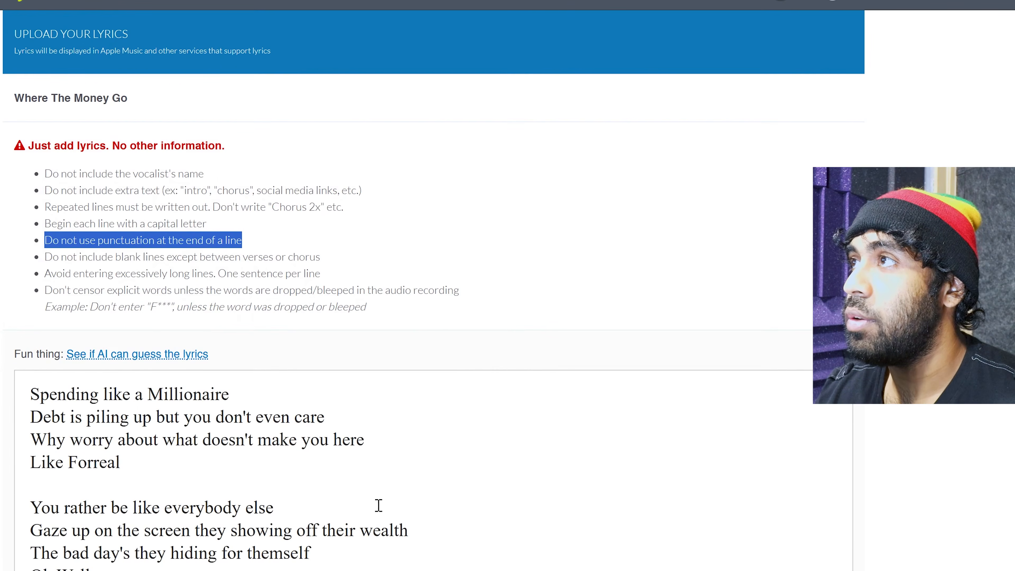
- Remove the question marks from the repeated "Where the money at" and "Where the money go" lines and save the lyrics with the Basic option
scroll(378, 506, "down", 15)
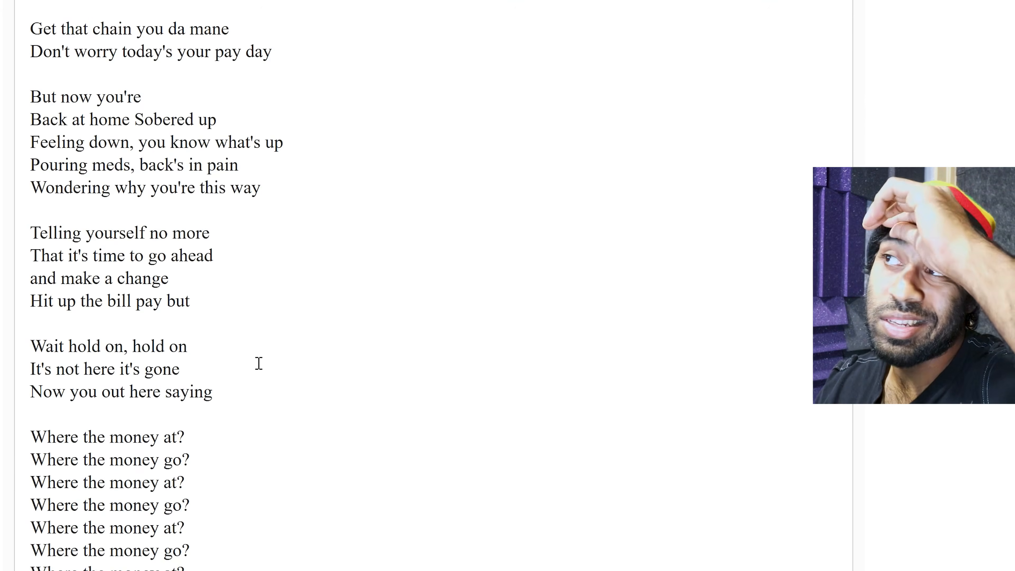
scroll(259, 363, "down", 3)
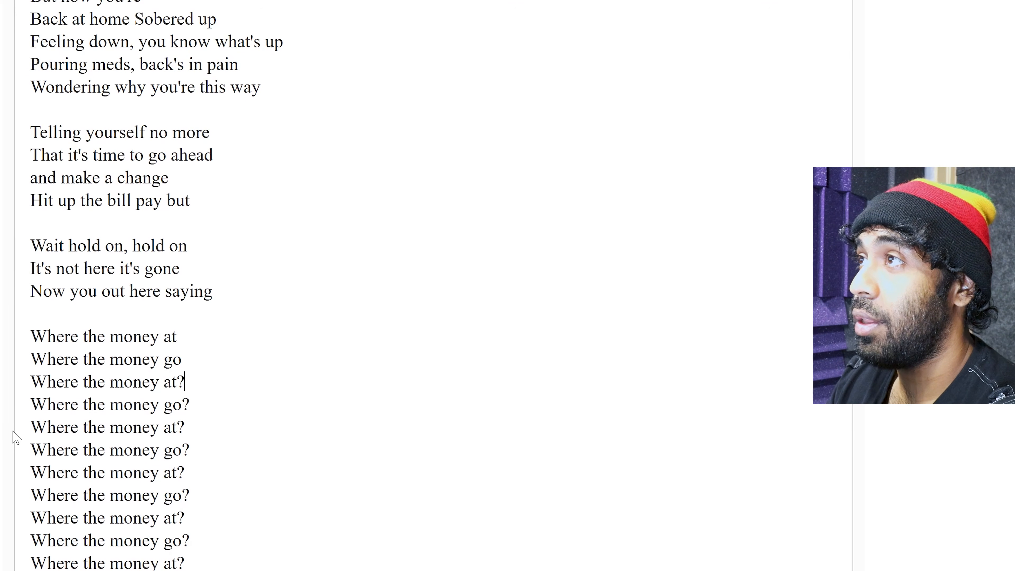
key("Down")
key("Right")
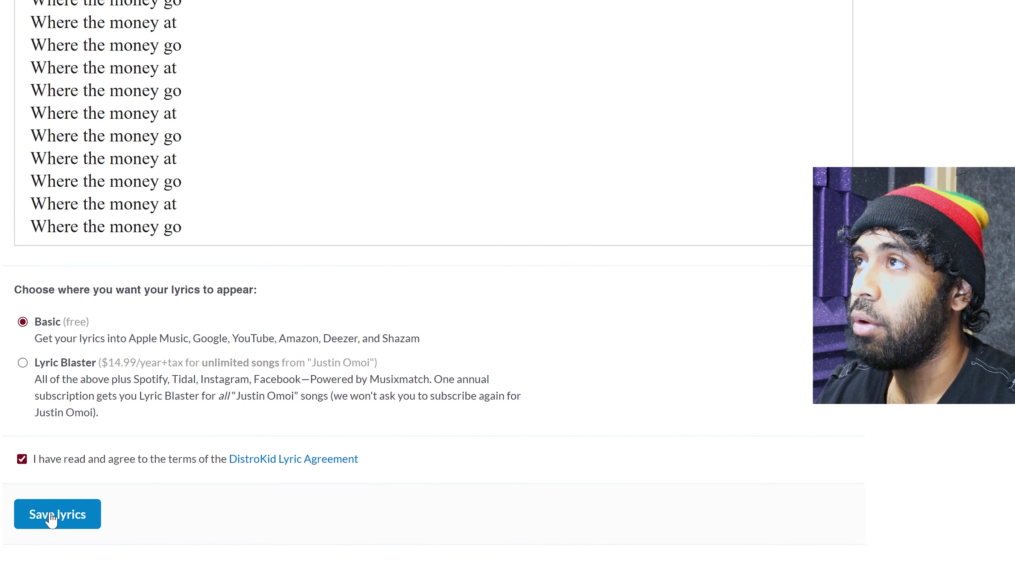
left_click(50, 518)
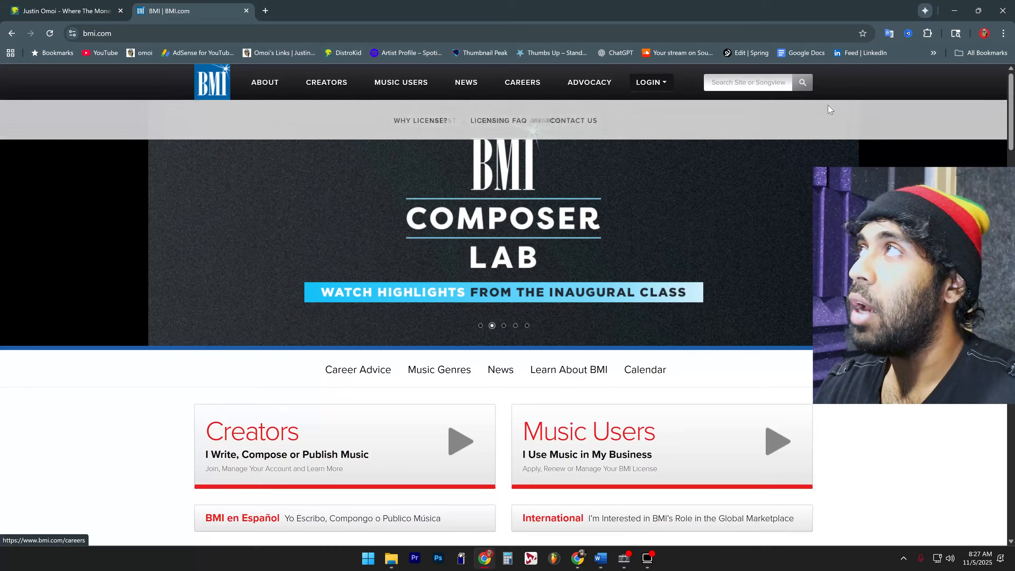
- Switch to the BMI website and log in to the online services account
left_click(648, 82)
left_click(673, 98)
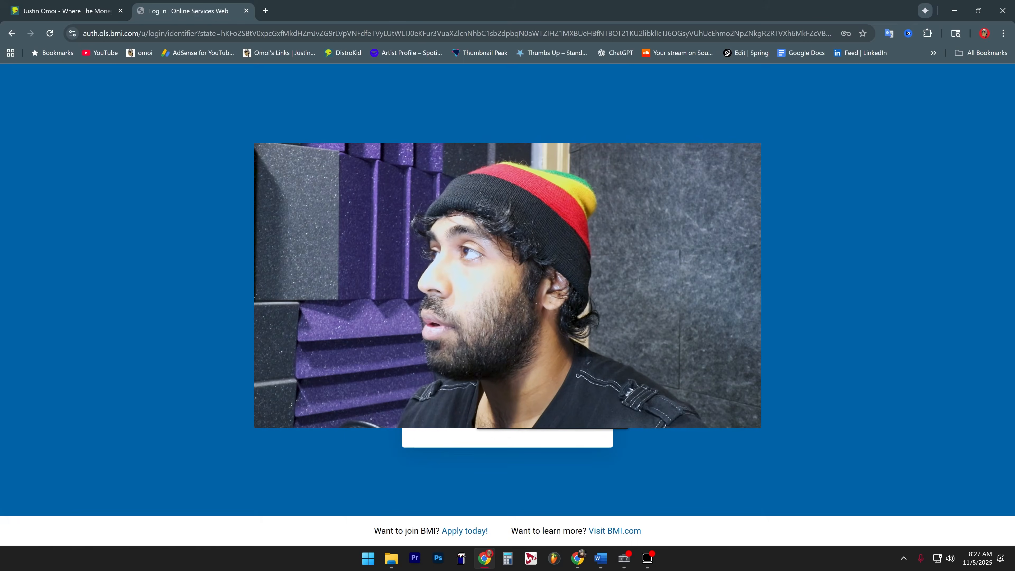
left_click(508, 350)
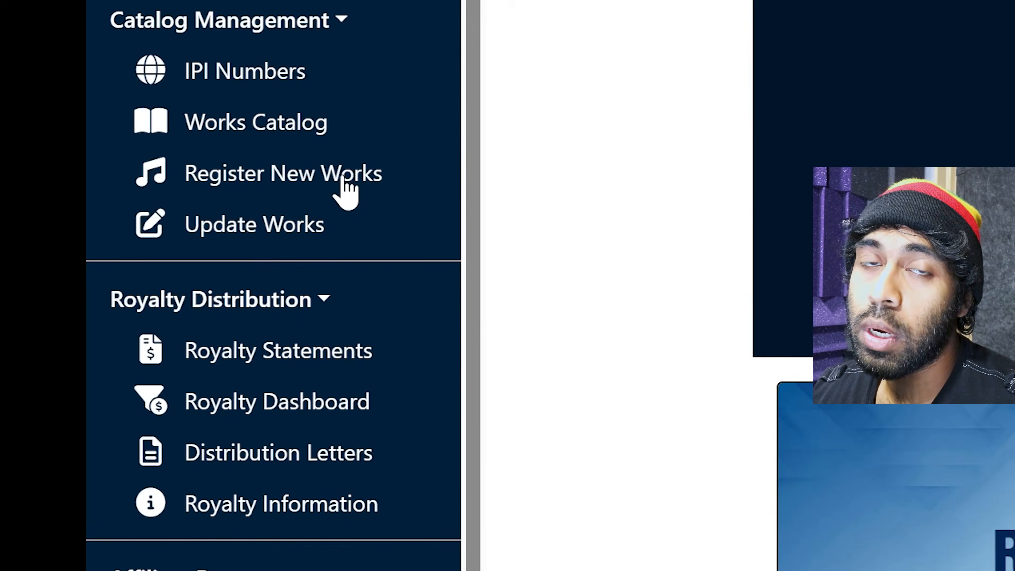
- Start a new work registration in the BMI catalog and title the work "WHERE THE MONEY GO"
left_click(345, 192)
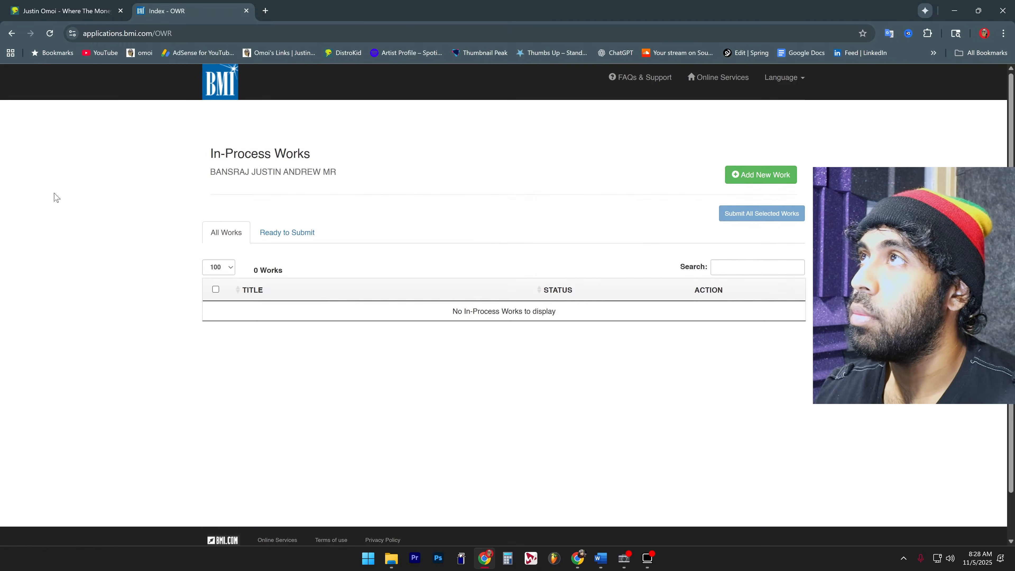
left_click_drag(347, 176, 318, 178)
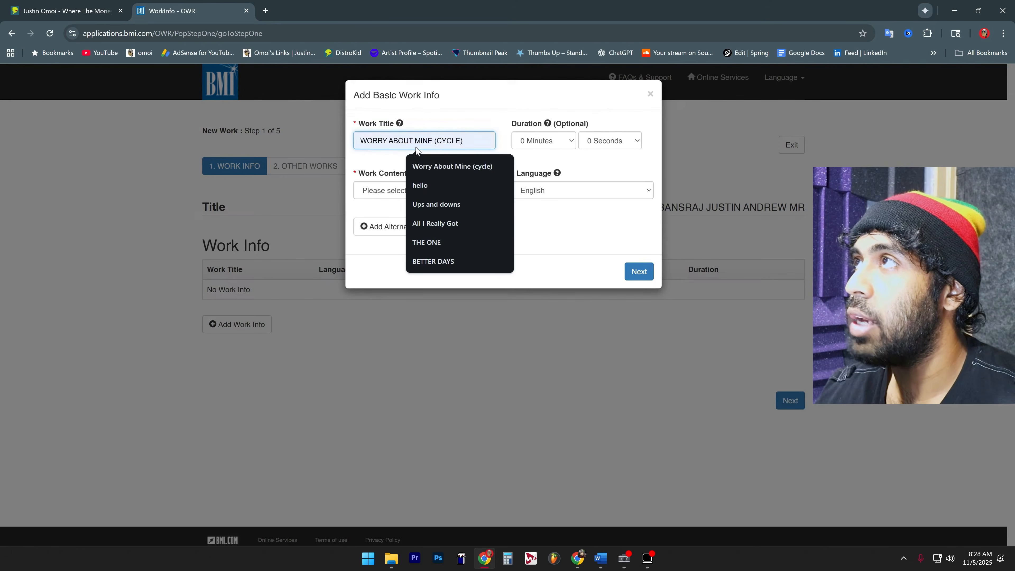
key("ctrl+a")
key("BackSpace")
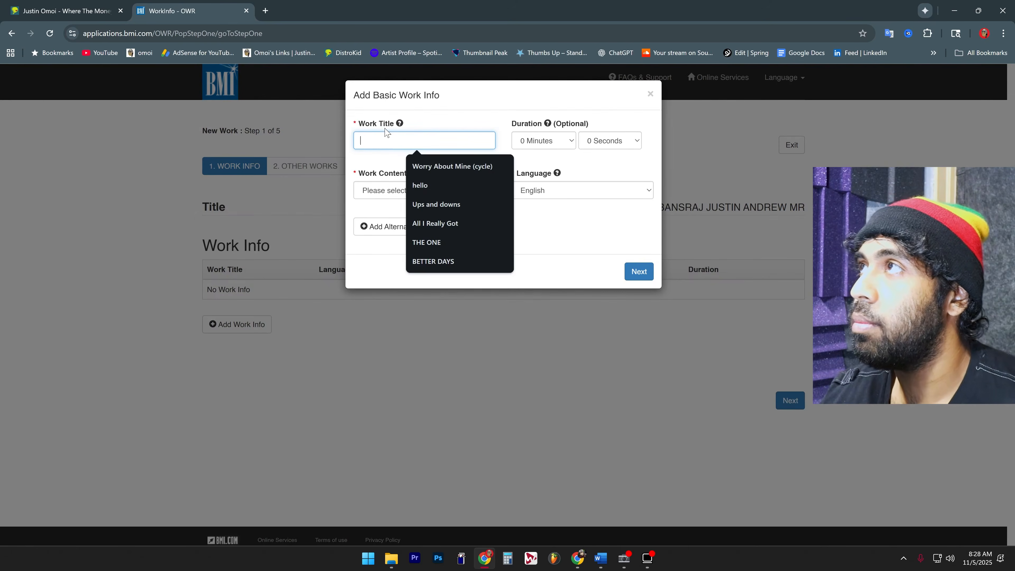
type("WHERE THE MONEY")
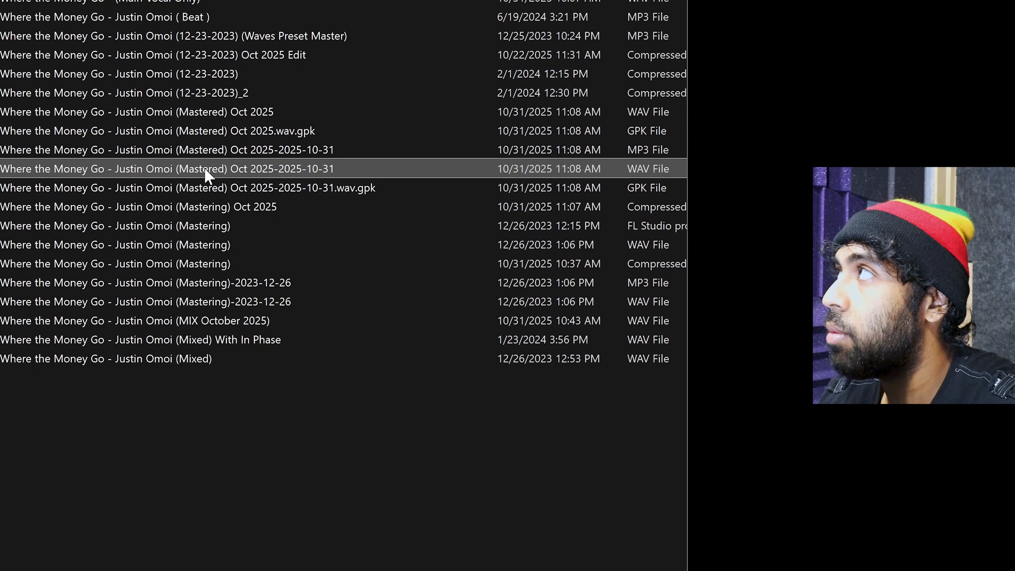
- Set the work's duration to 3 minutes 46 seconds from the mastered WAV's file details, and its content to Music and Lyrics
right_click(206, 176)
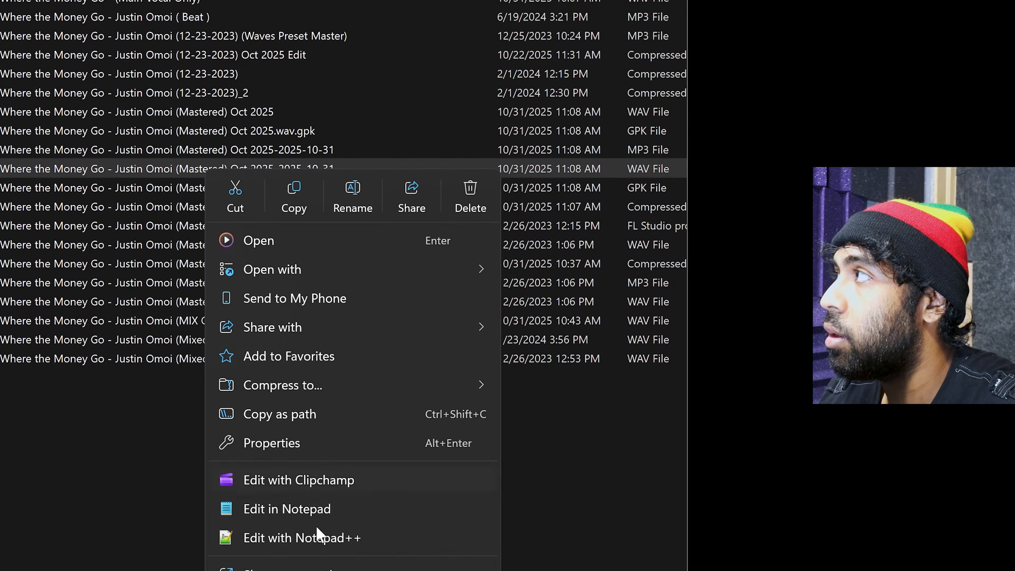
left_click(306, 443)
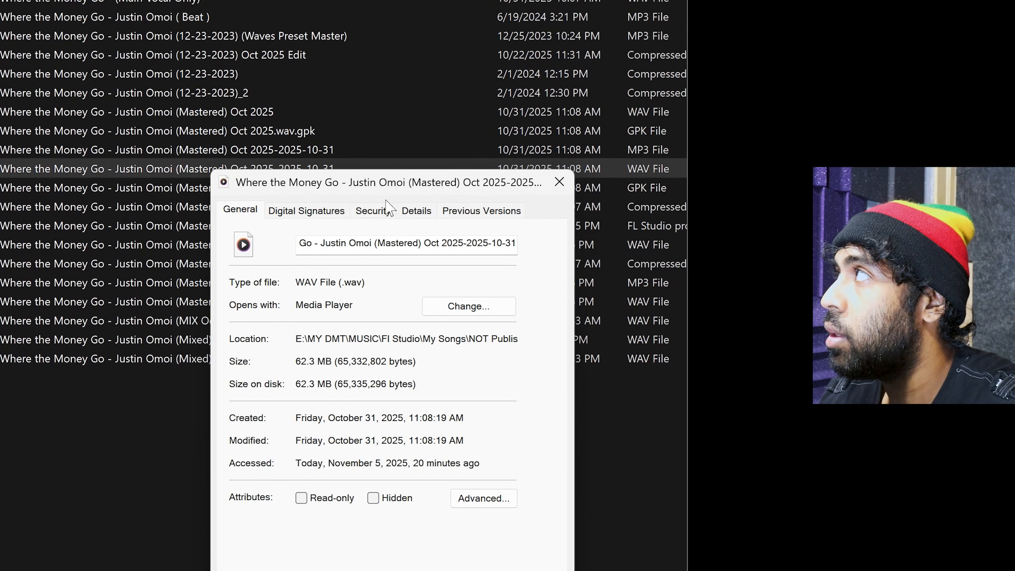
left_click(415, 210)
left_click_drag(406, 183, 215, 159)
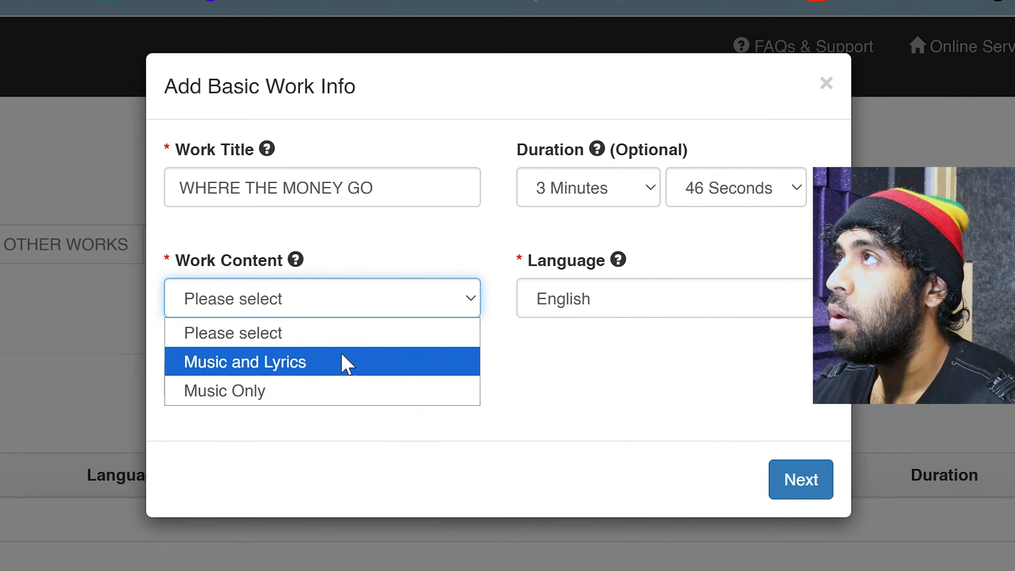
left_click(332, 365)
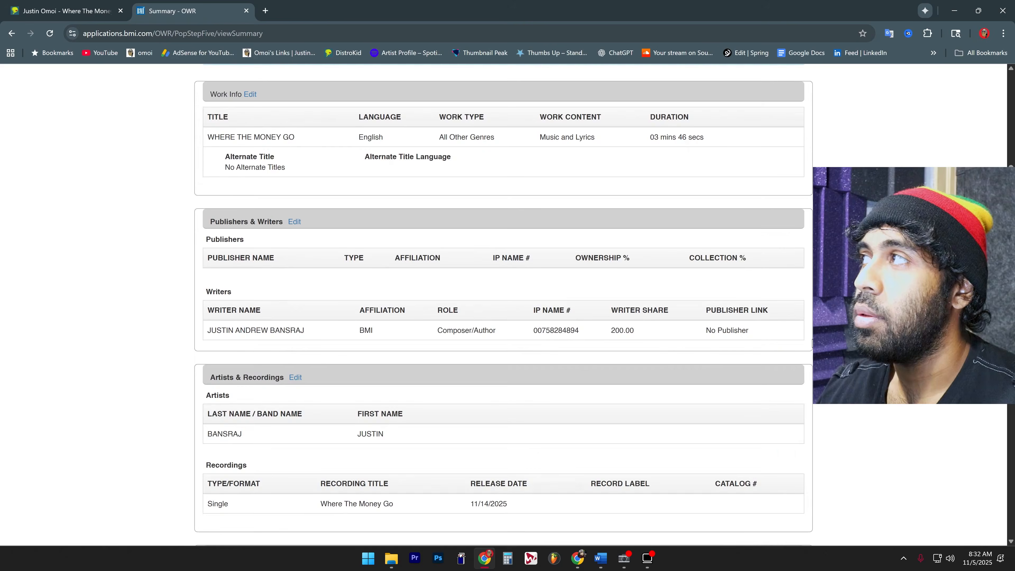
- Review the registration summary, accept the terms, submit the work and return to the in-process works
scroll(804, 423, "down", 6)
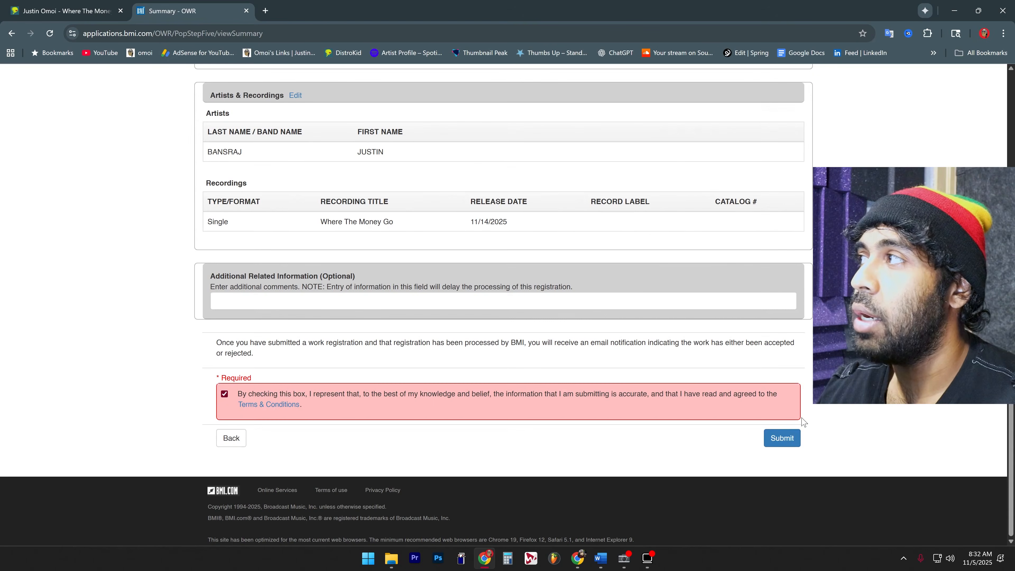
left_click(782, 438)
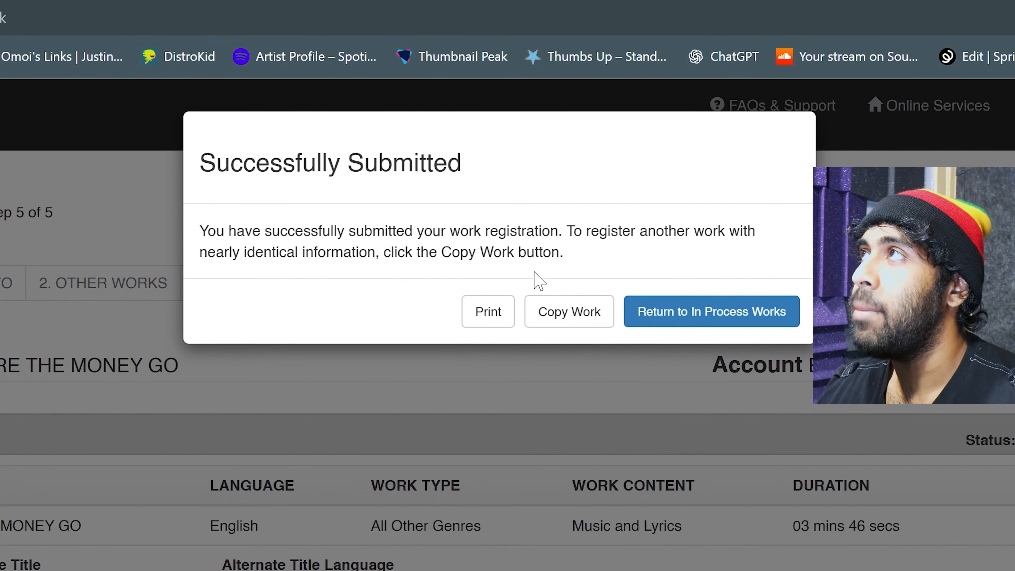
left_click(691, 319)
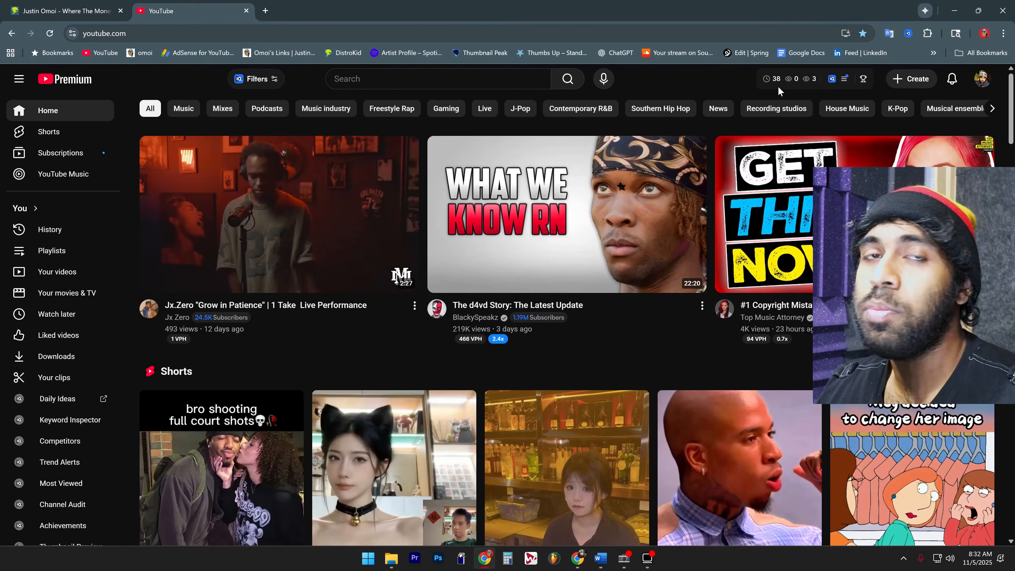
- Switch to YouTube, upload "Where the money go lyric video.mp4" and title it with the artist name and "Where The Money Go"
left_click(921, 82)
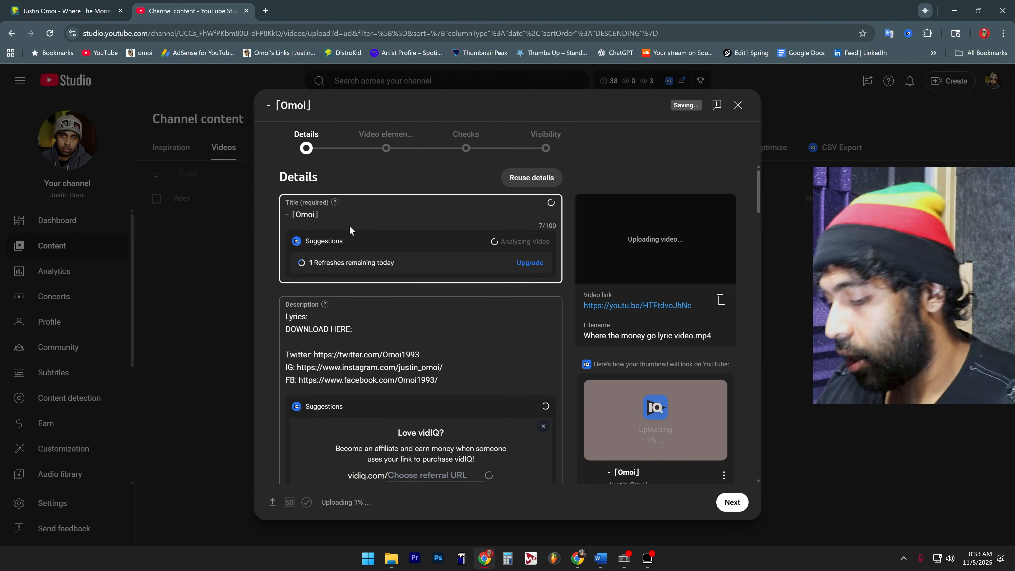
type("Where The Money Go")
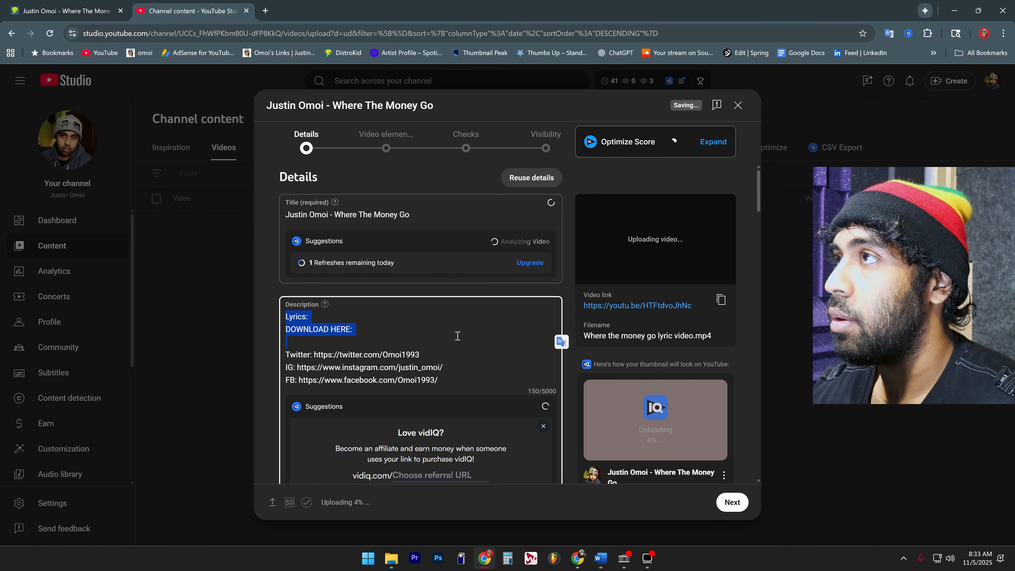
- Remove the lyrics, download and Twitter lines from the video description
scroll(458, 334, "down", 2)
scroll(462, 292, "up", 1)
left_click_drag(451, 291, 191, 233)
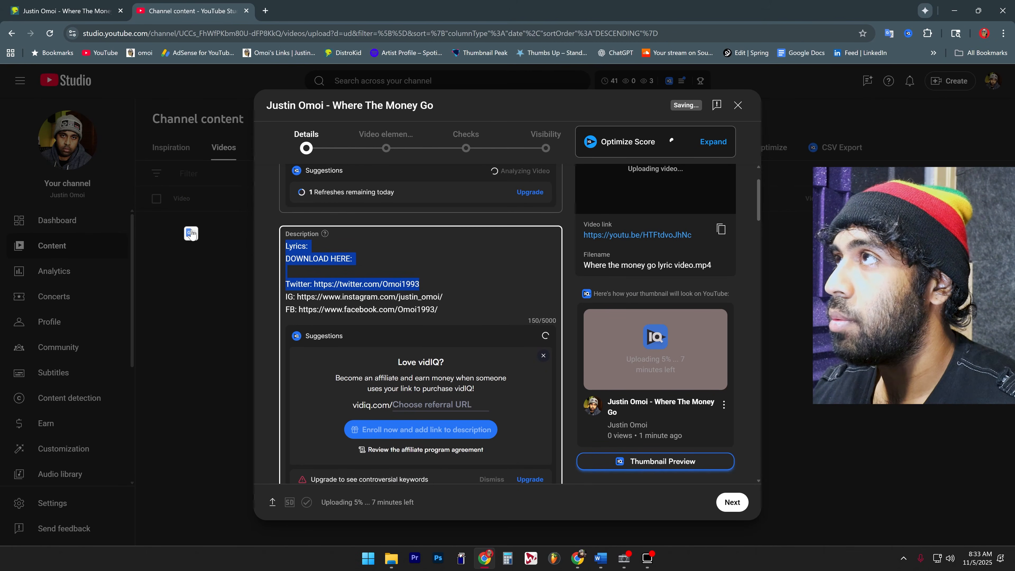
key("BackSpace")
- Go through the remaining video details down to category and comments, and check the visibility options with Public selected
scroll(343, 291, "down", 5)
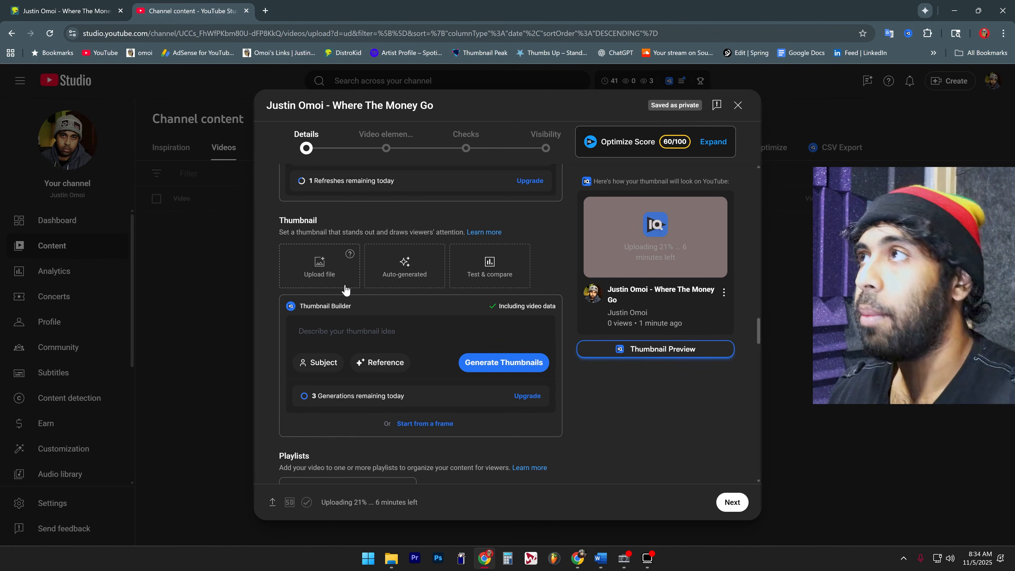
scroll(345, 289, "down", 10)
left_click(376, 318)
left_click(465, 309)
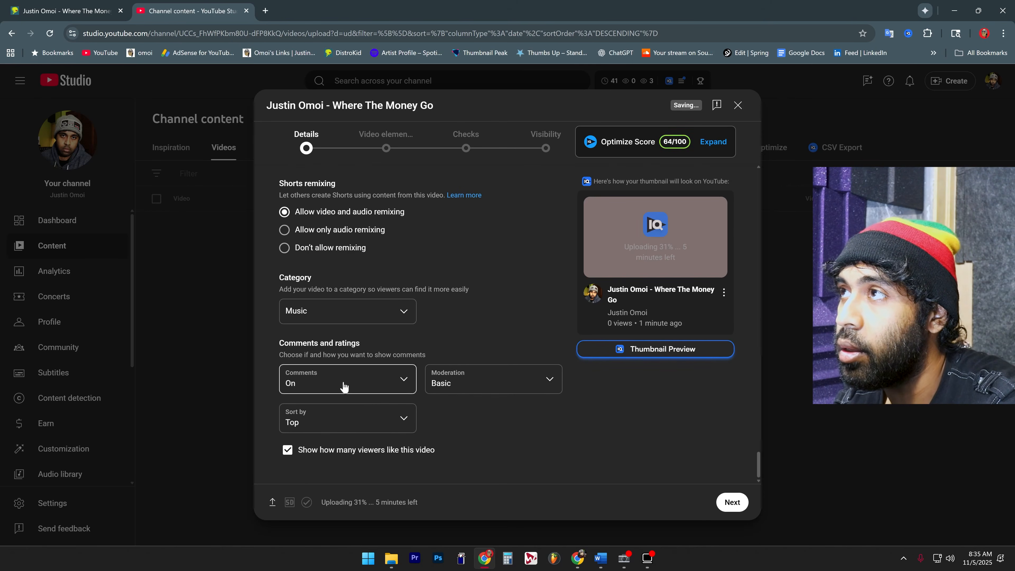
scroll(439, 322, "up", 5)
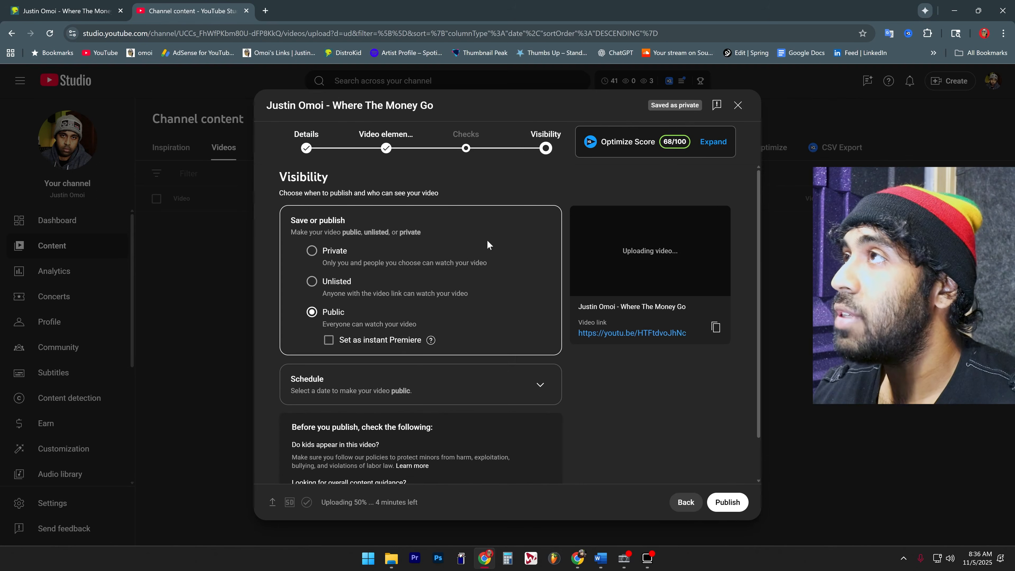
scroll(600, 347, "down", 2)
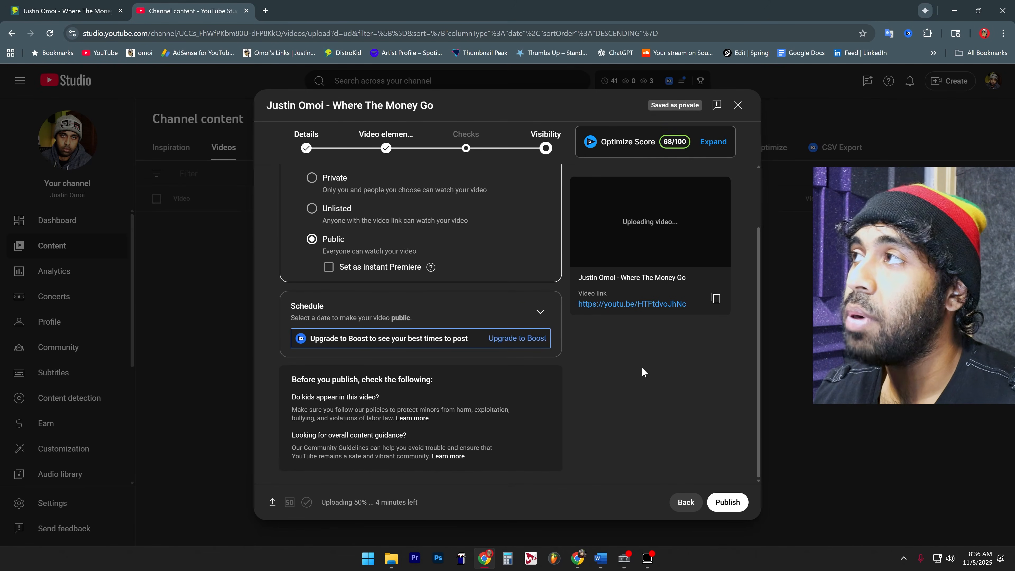
scroll(642, 372, "up", 2)
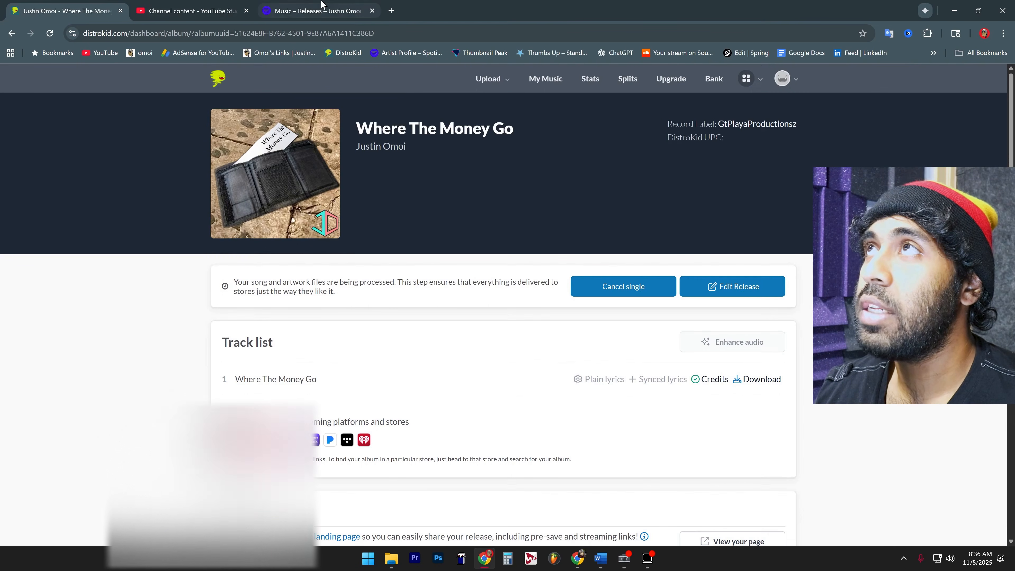
- Switch to Spotify for Artists, view the artist's home overview and return to the YouTube upload
left_click(323, 6)
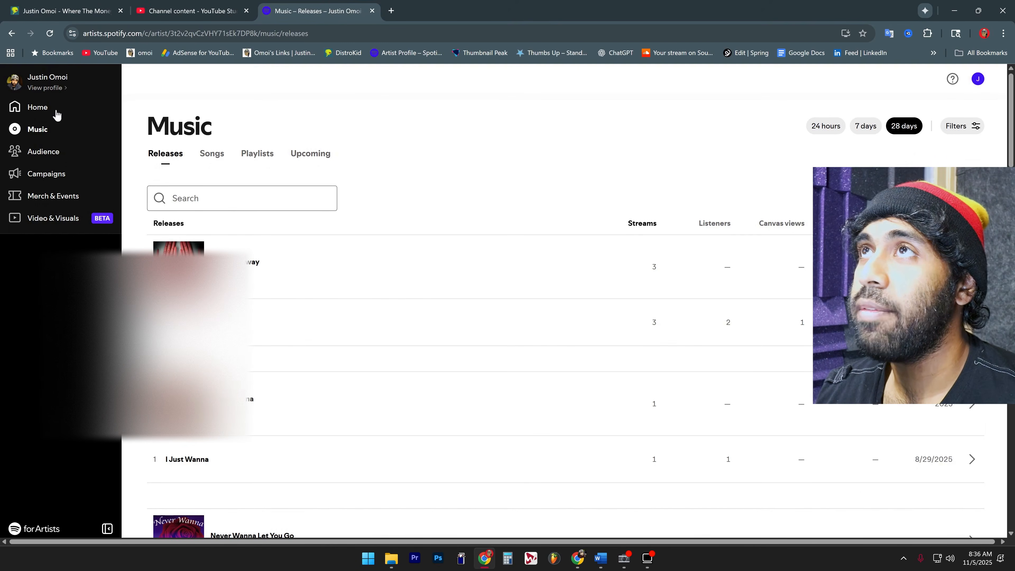
left_click(23, 107)
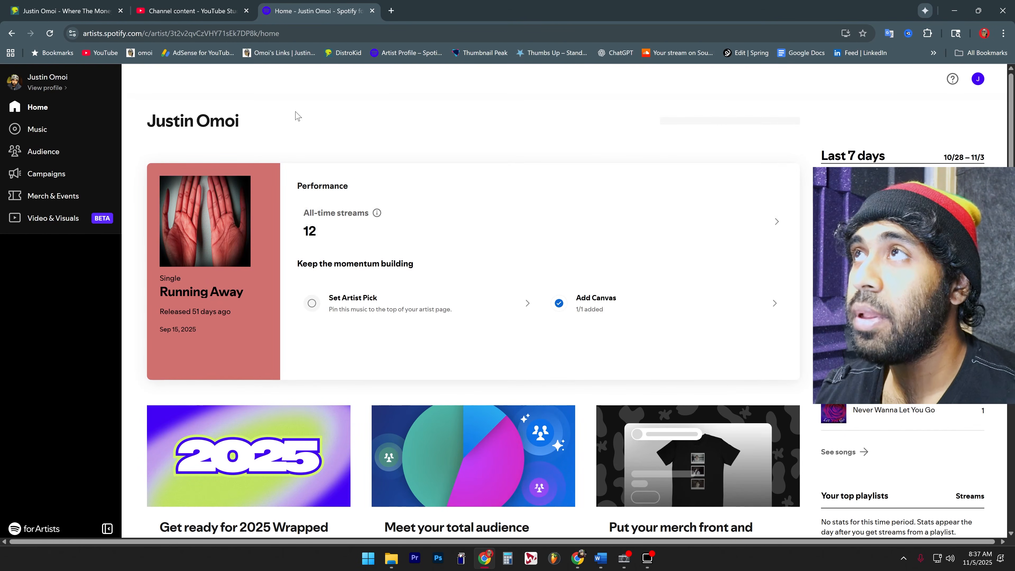
left_click(196, 5)
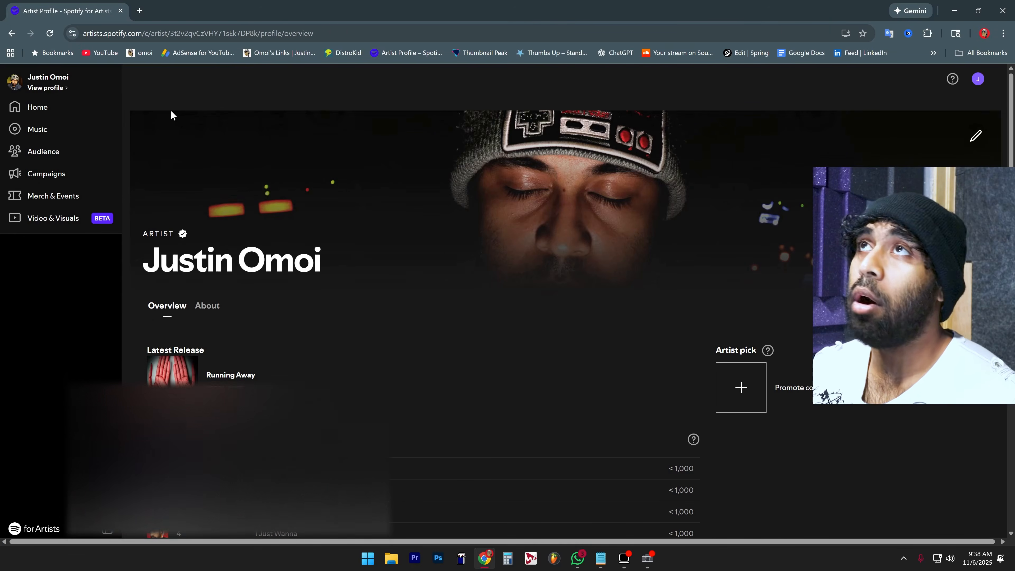
- Open the upcoming releases in the Spotify for Artists music catalog
left_click(41, 113)
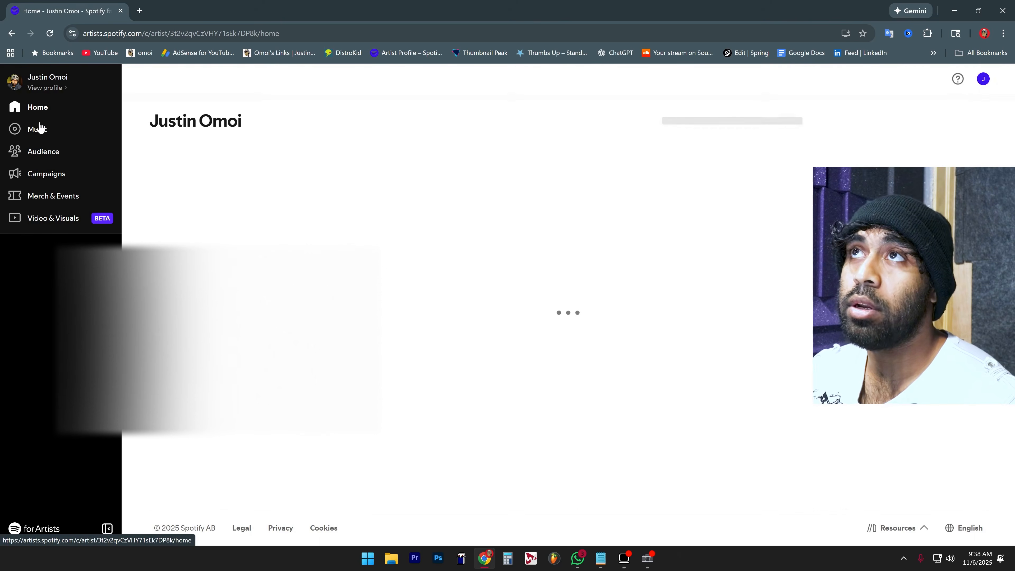
left_click(39, 133)
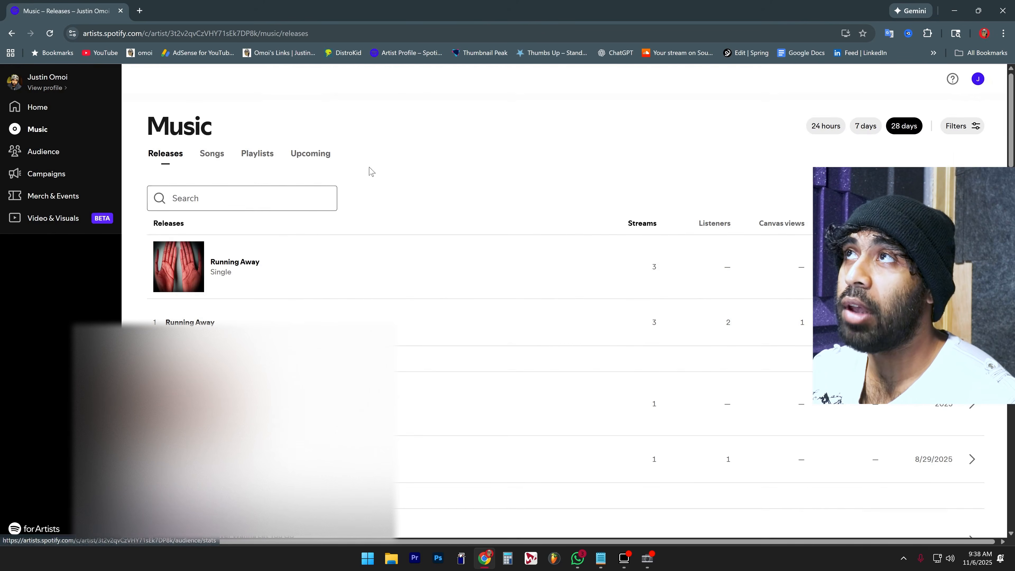
left_click(303, 155)
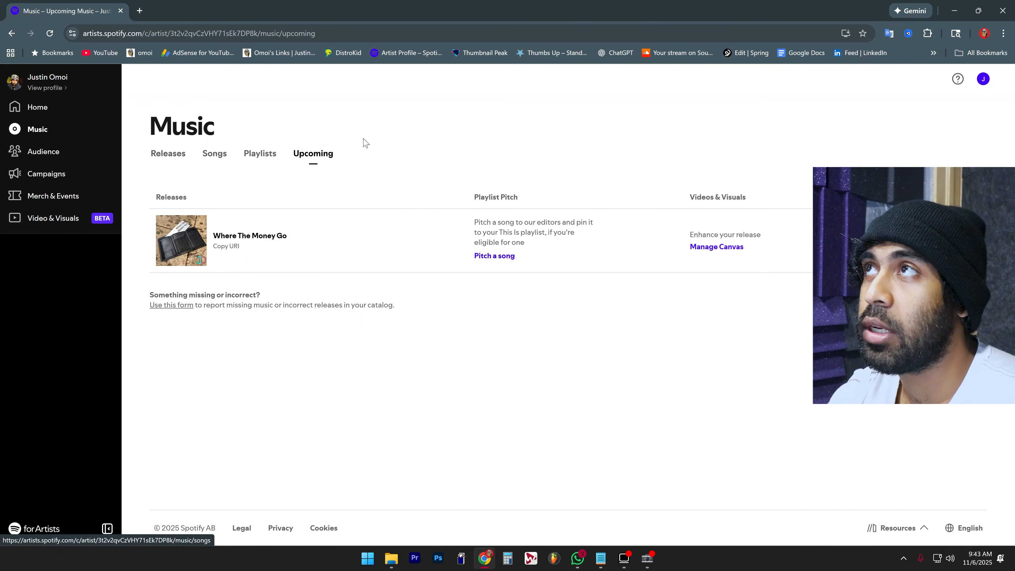
- Start adding a Canvas to the upcoming song "Where The Money Go" and confirm the artist's team
left_click(703, 249)
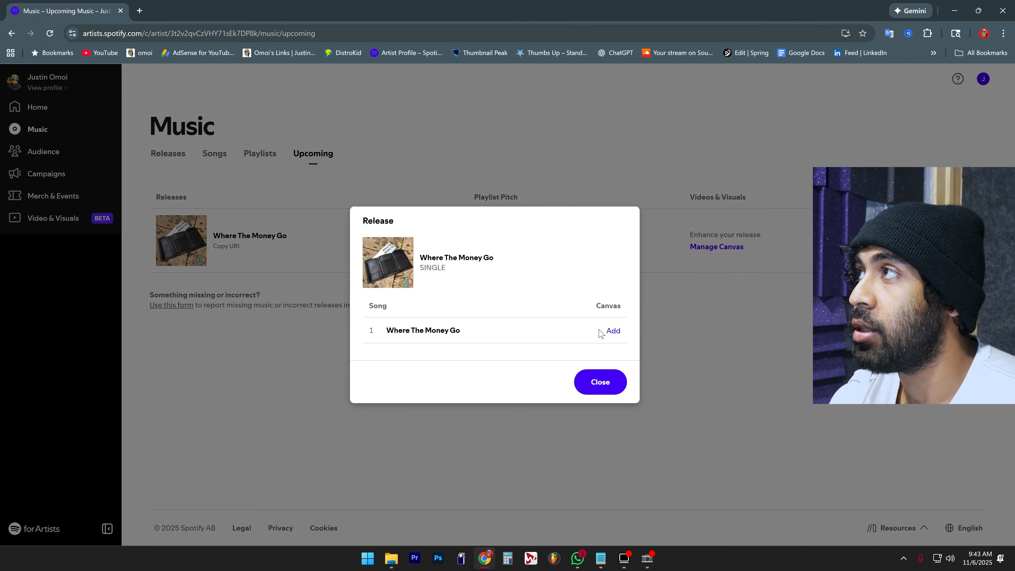
left_click(613, 331)
left_click(559, 328)
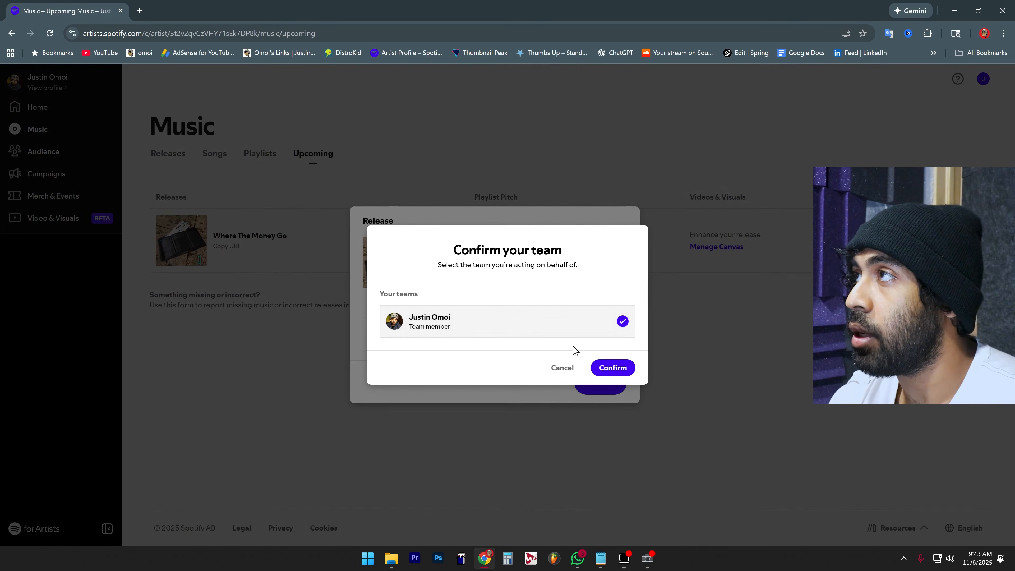
left_click(614, 368)
- Load the vertical video file from the storage drive as the song's Canvas
left_click(381, 248)
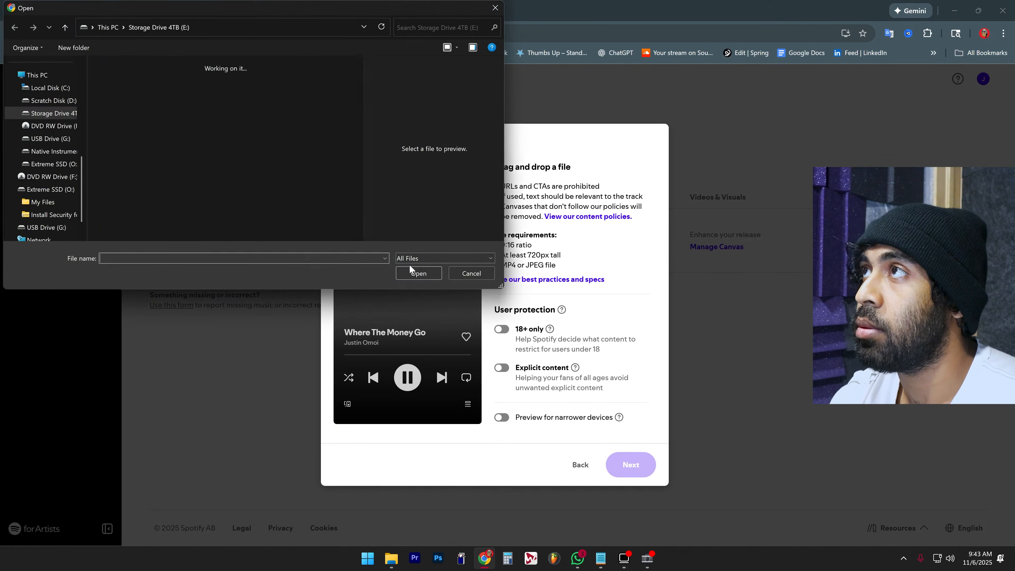
left_click(135, 191)
double_click(135, 192)
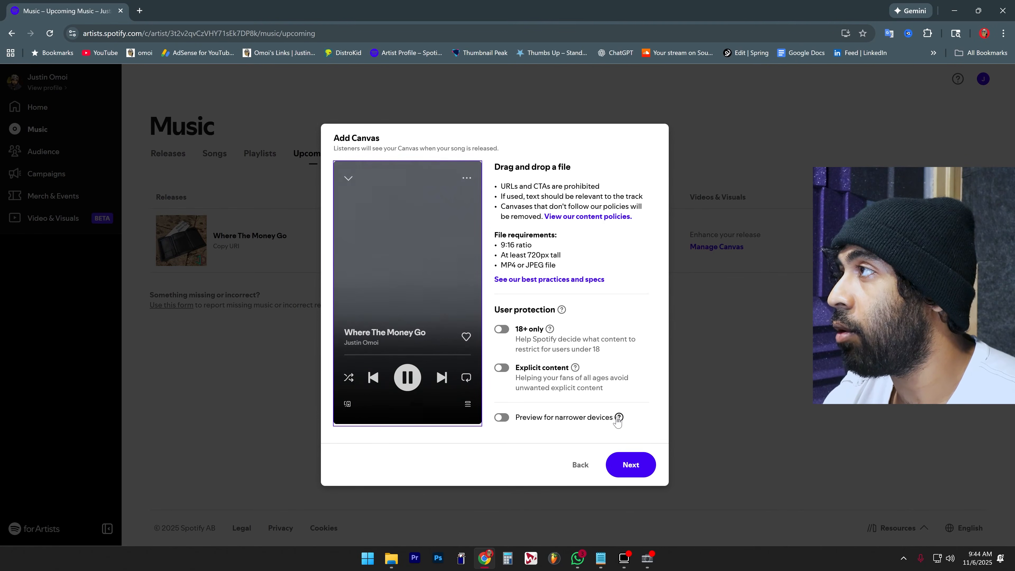
- Compare the Canvas preview with and without the narrower-device crop
mouse_move(618, 420)
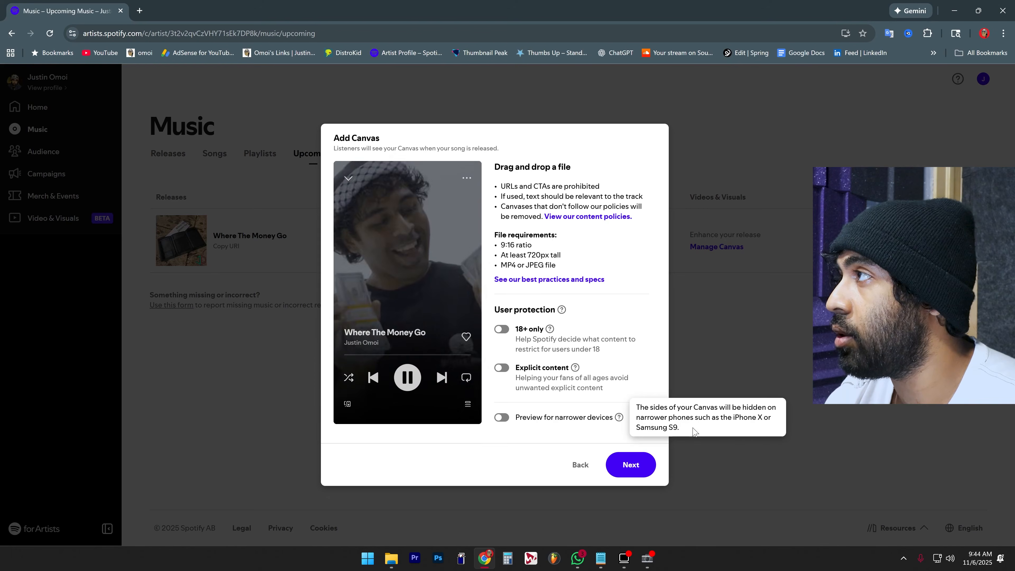
left_click(501, 419)
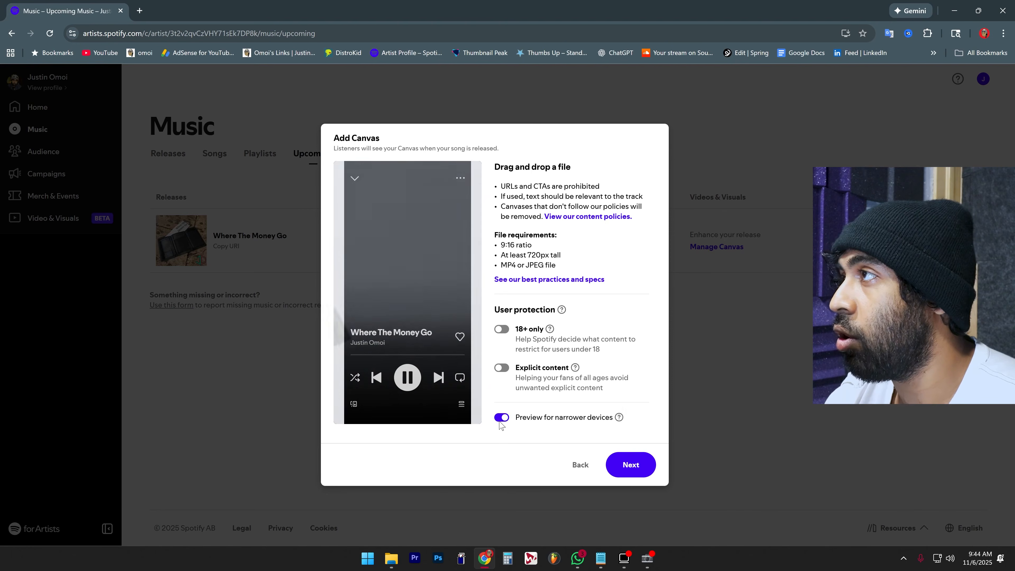
left_click(501, 418)
left_click(502, 418)
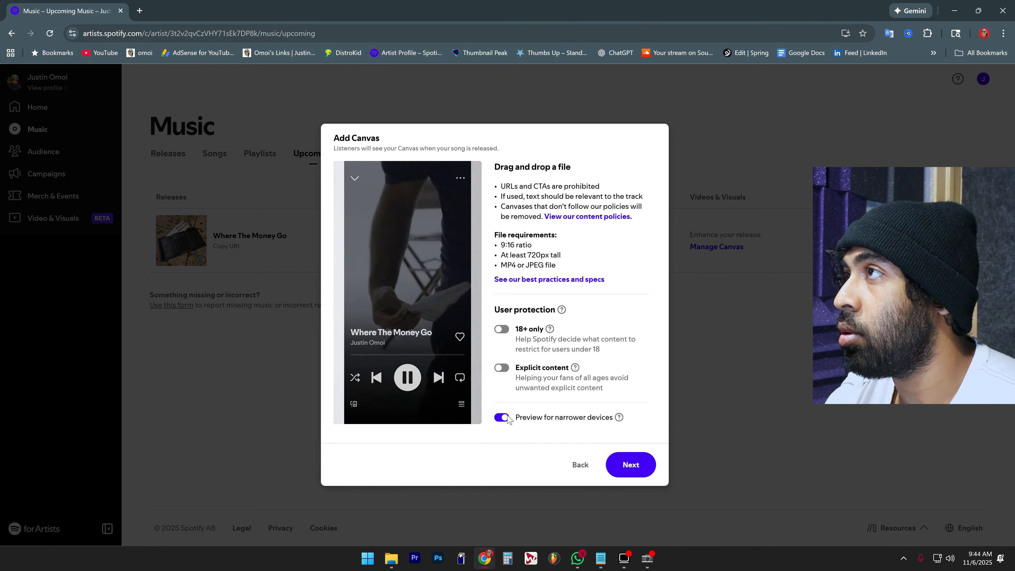
left_click(501, 418)
left_click(506, 418)
left_click(505, 419)
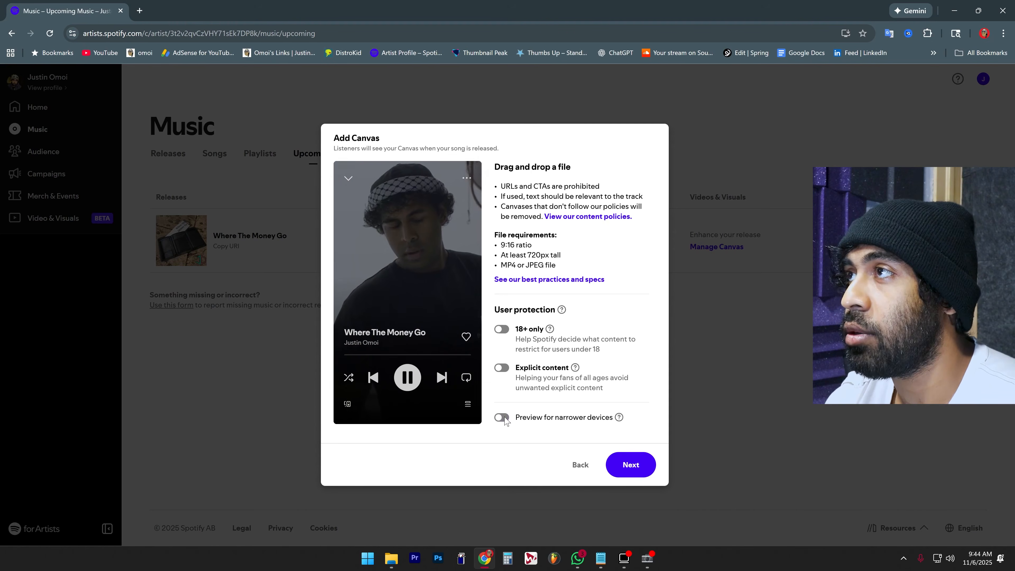
left_click(505, 420)
left_click(505, 420)
left_click(505, 420)
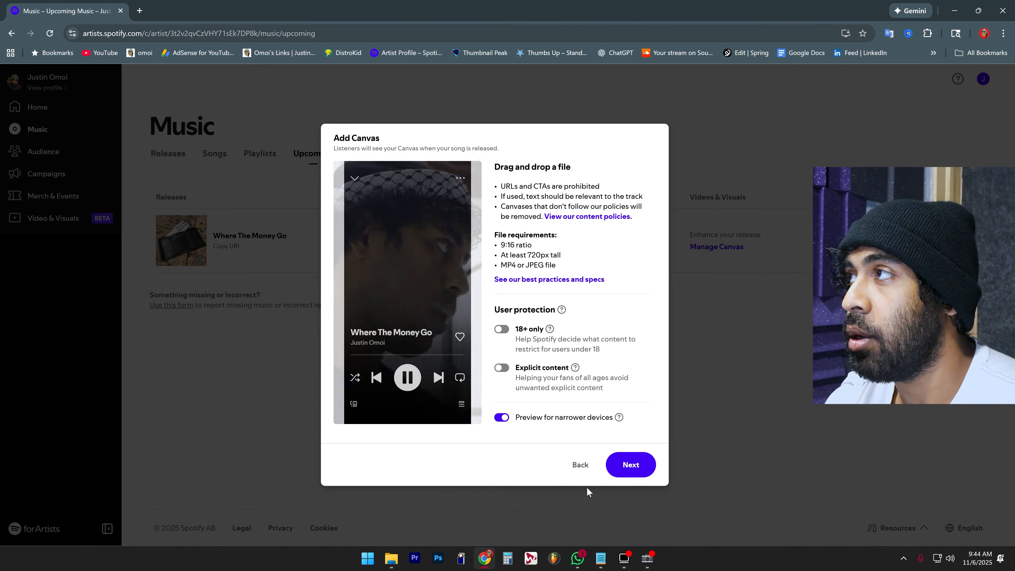
- Agree to the Canvas terms, post the Canvas and close the release's Canvas dialogs
left_click(629, 466)
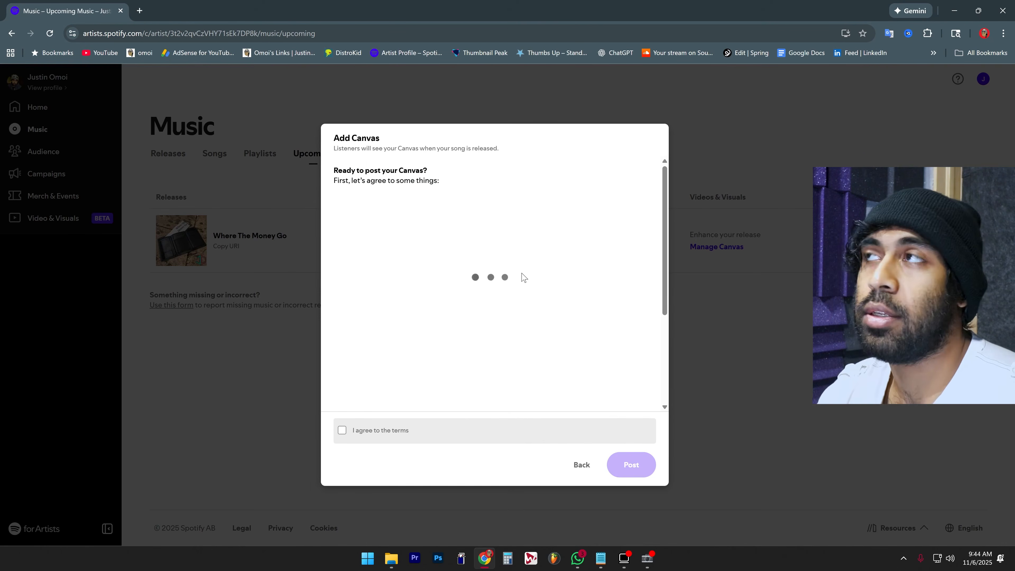
left_click(342, 430)
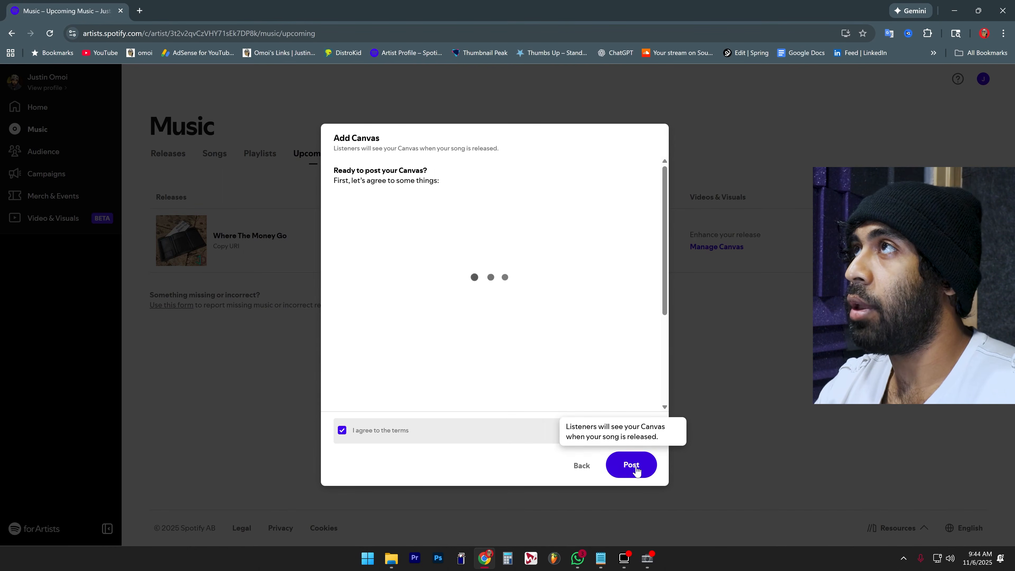
scroll(463, 282, "down", 2)
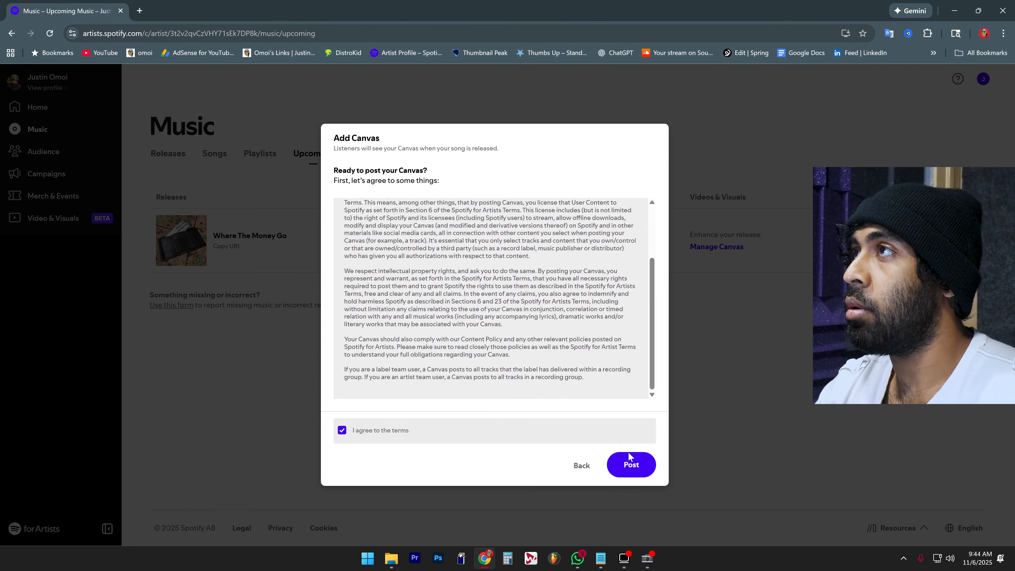
left_click(632, 465)
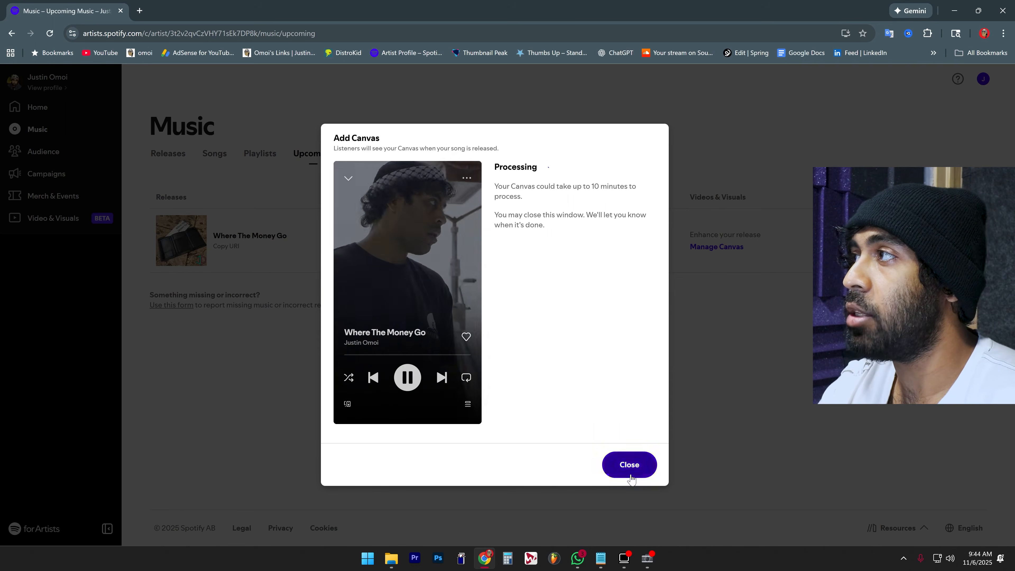
left_click(630, 464)
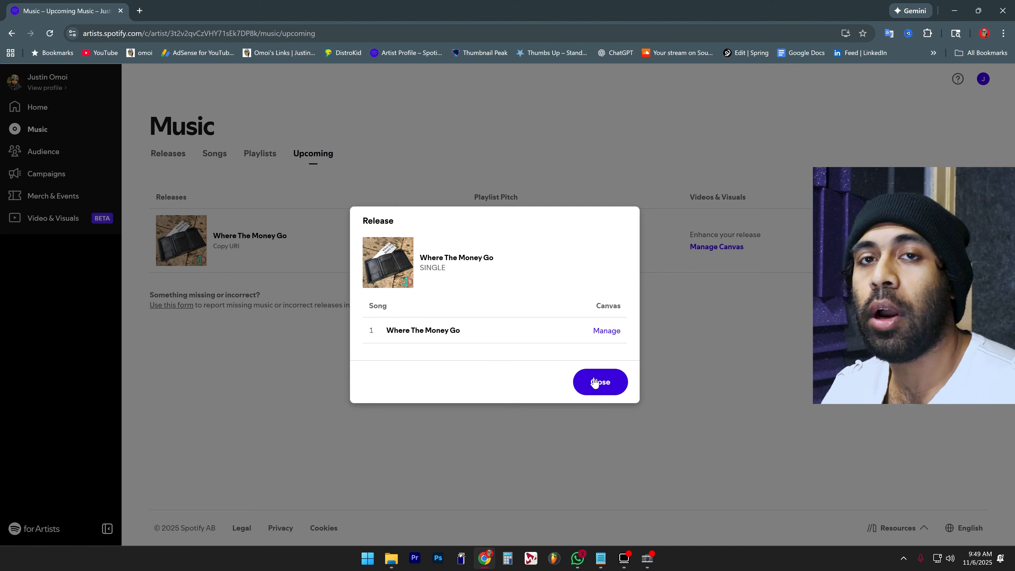
left_click(595, 381)
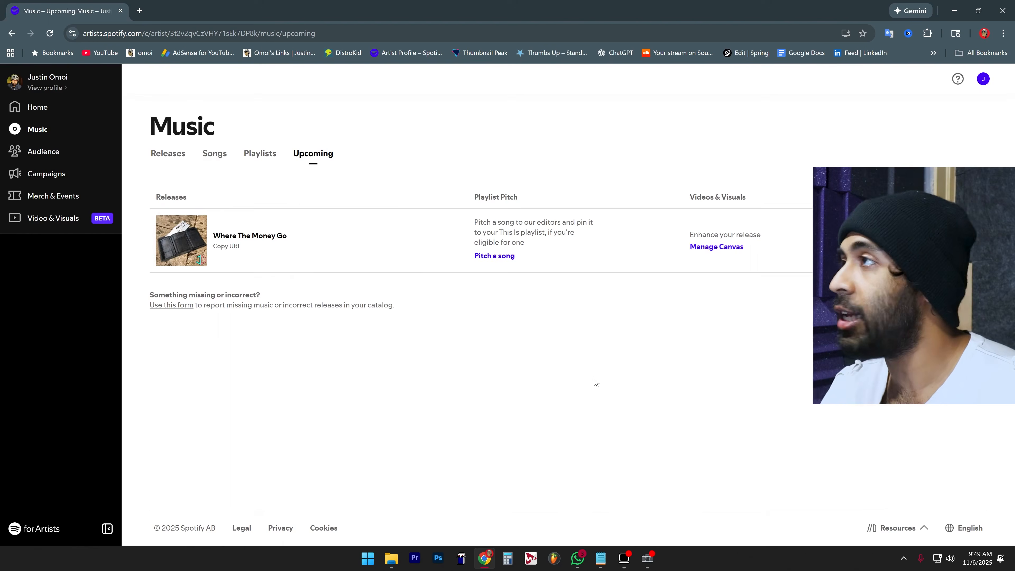
- Start a playlist pitch for "Where The Money Go" and set the artist's hometown to Orlando, Florida, United States
left_click(504, 261)
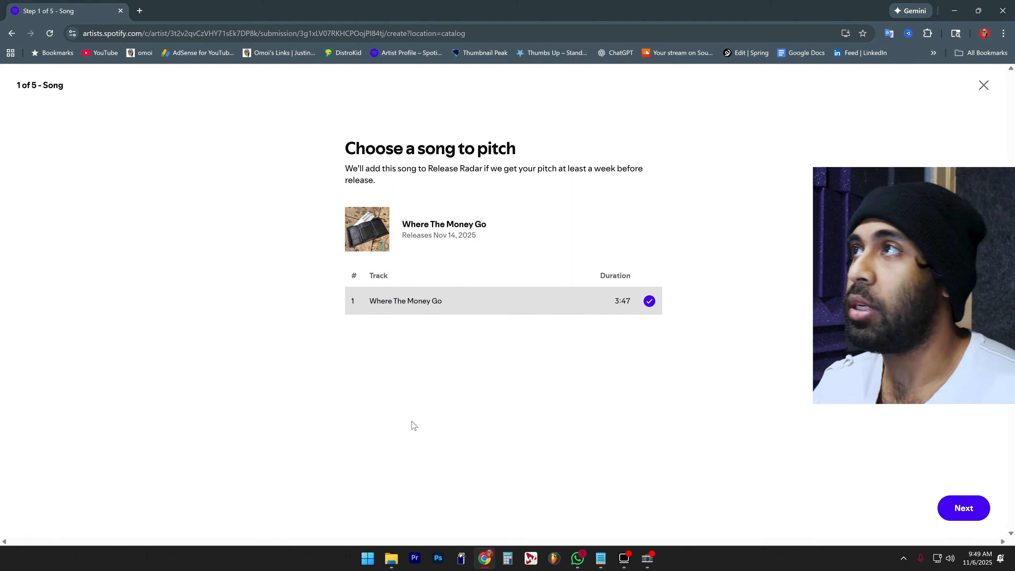
left_click(525, 299)
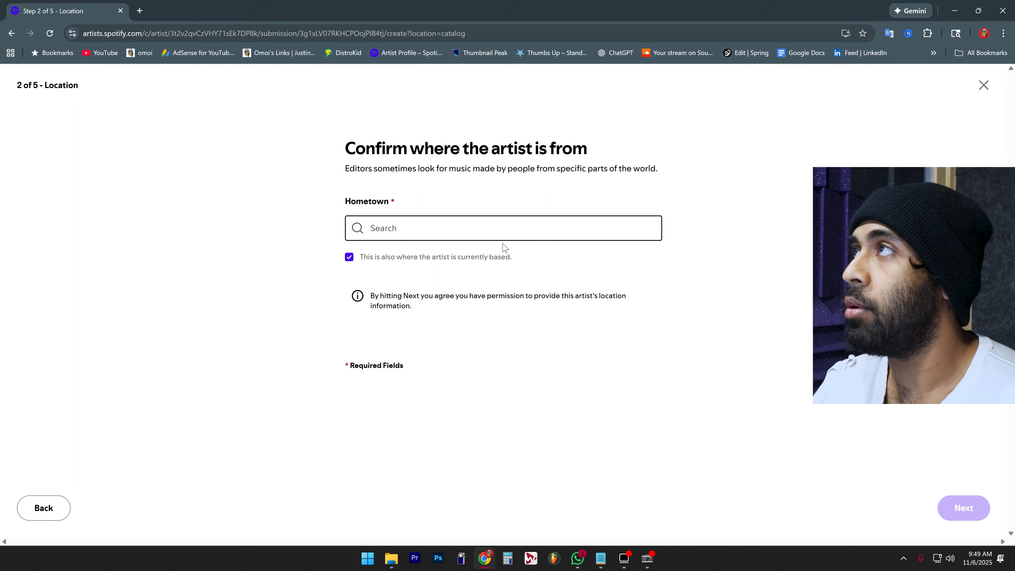
type("Orlando")
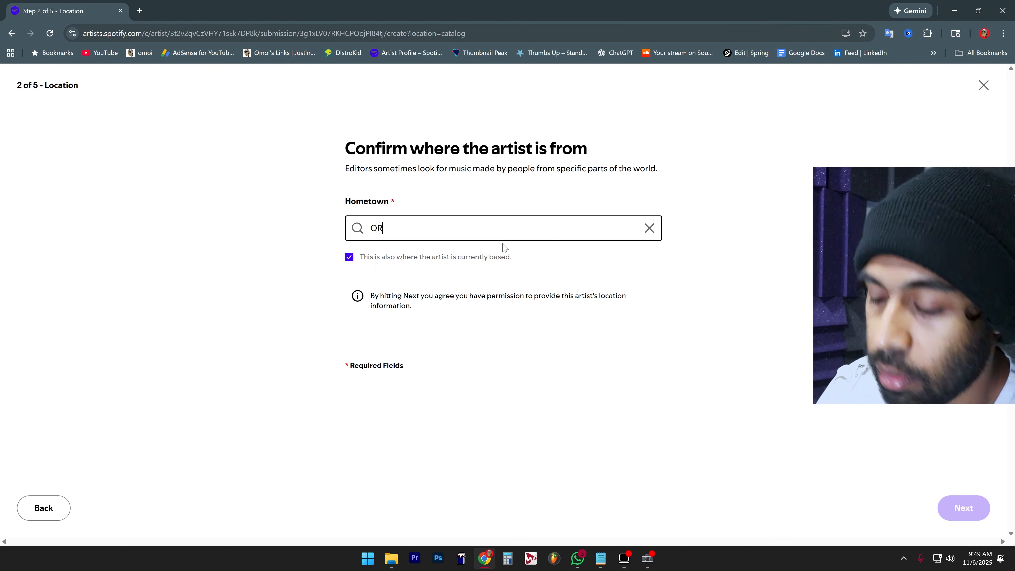
left_click(422, 261)
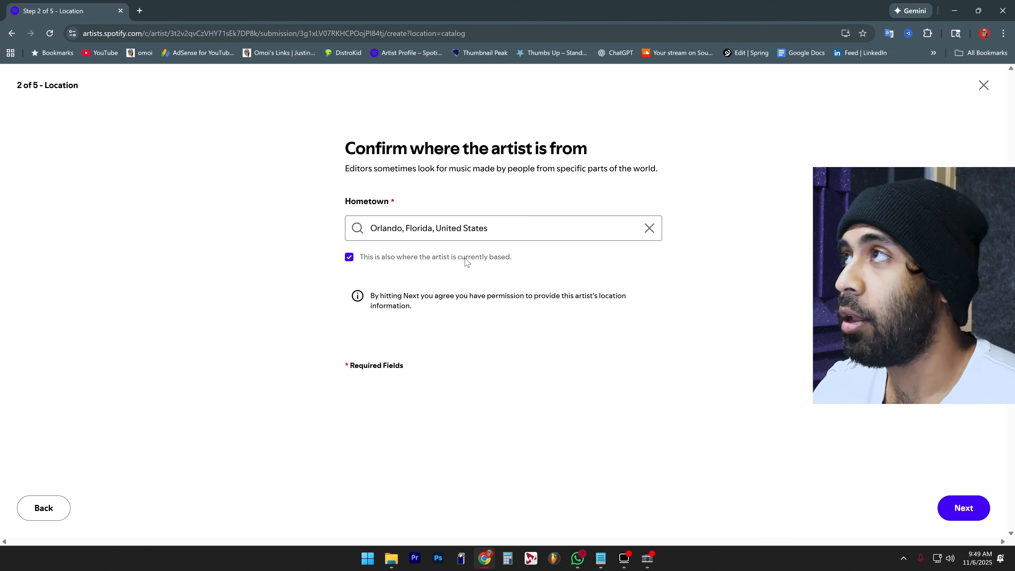
left_click(963, 507)
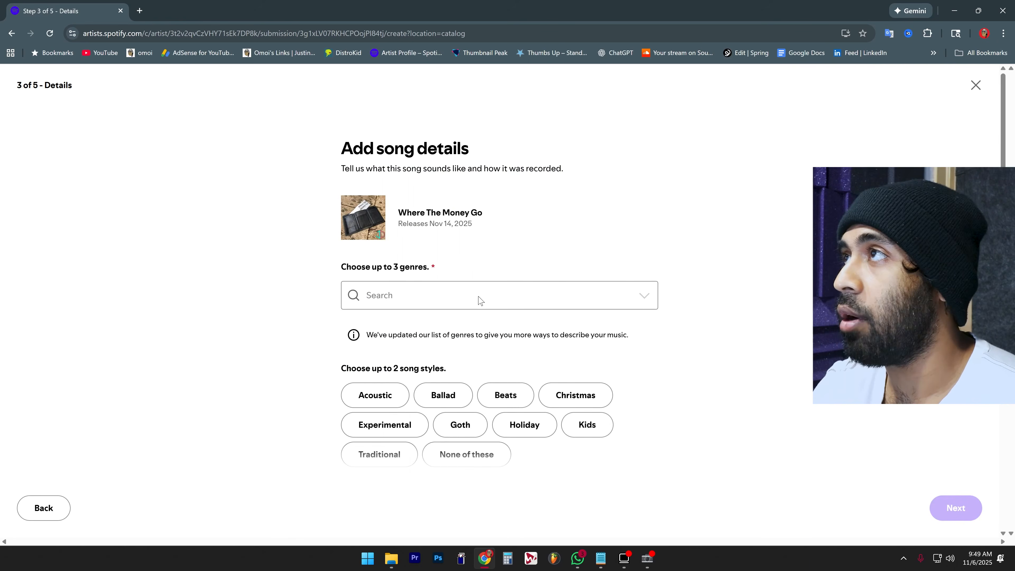
- Look over the song details form and set the genres to Melodic Rap, Hip Hop and Rap
scroll(474, 300, "down", 5)
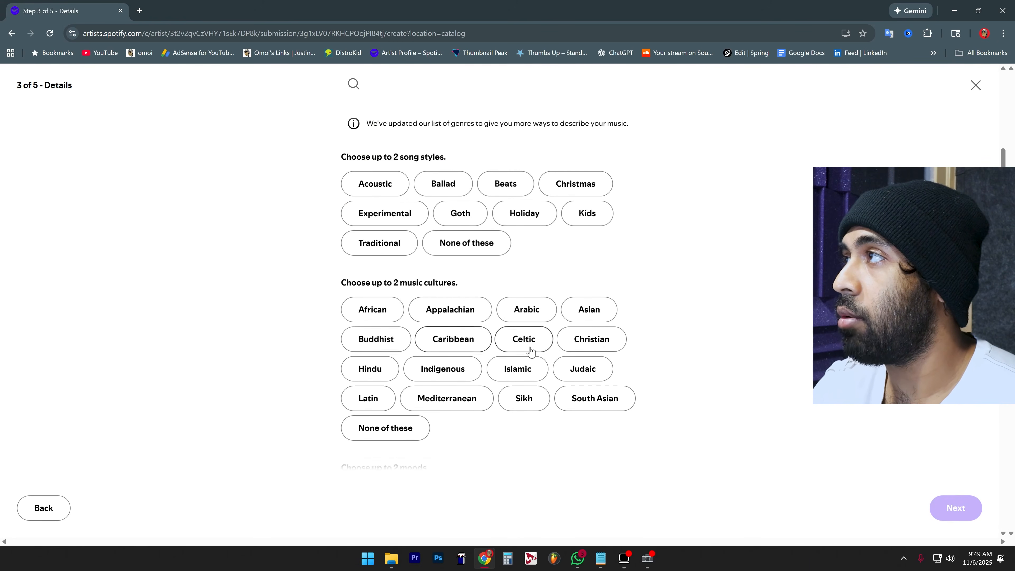
scroll(561, 352, "down", 3)
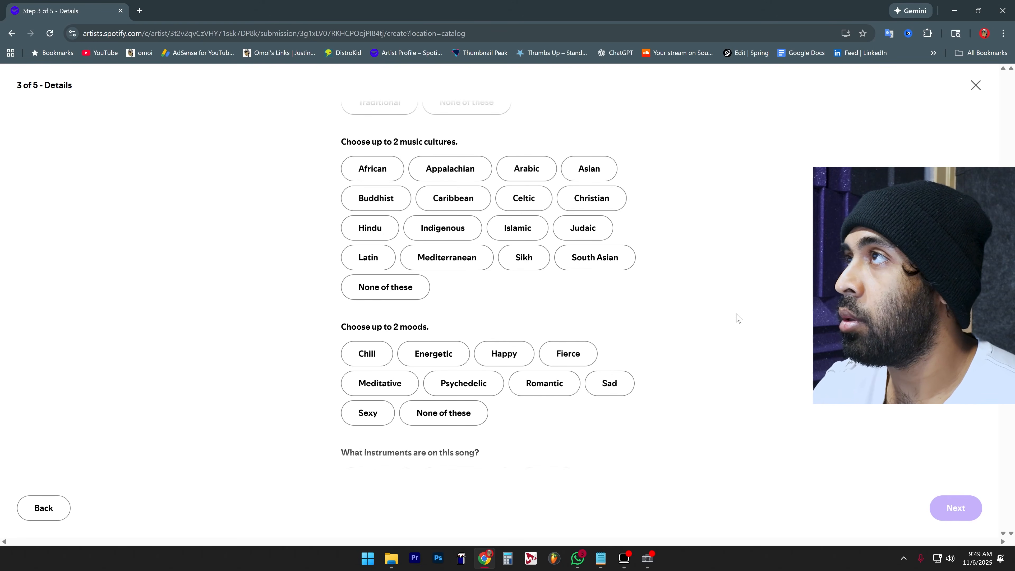
scroll(738, 318, "down", 3)
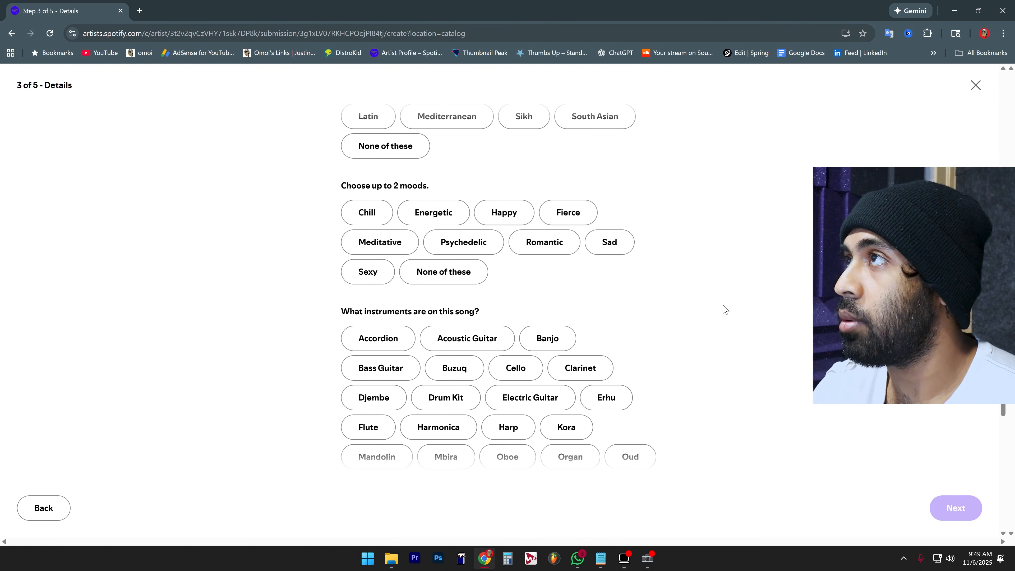
scroll(726, 310, "up", 8)
left_click_drag(421, 258, 342, 253)
left_click(301, 279)
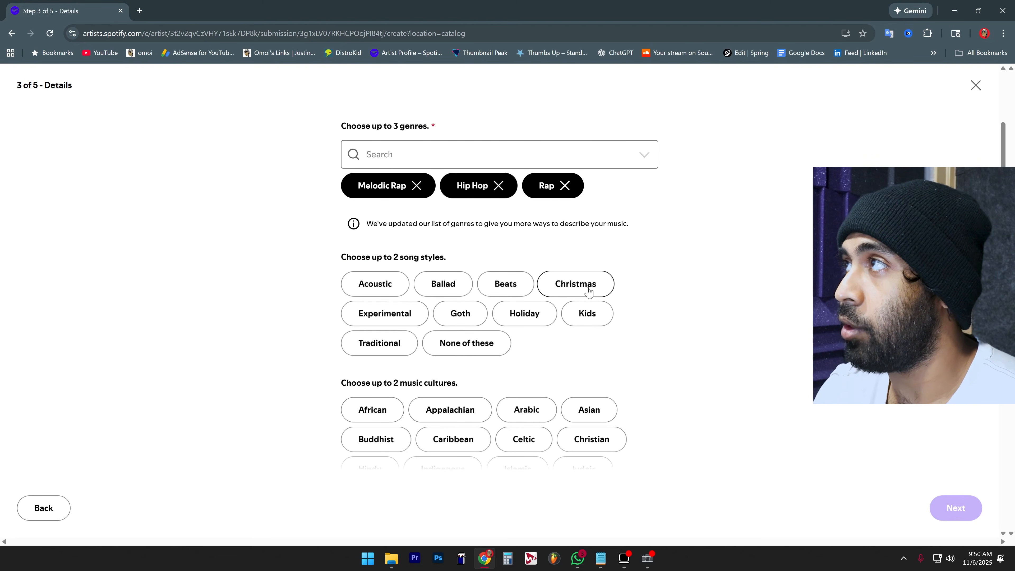
- Choose "None of these" for both the song styles and the music cultures
left_click_drag(364, 172, 463, 180)
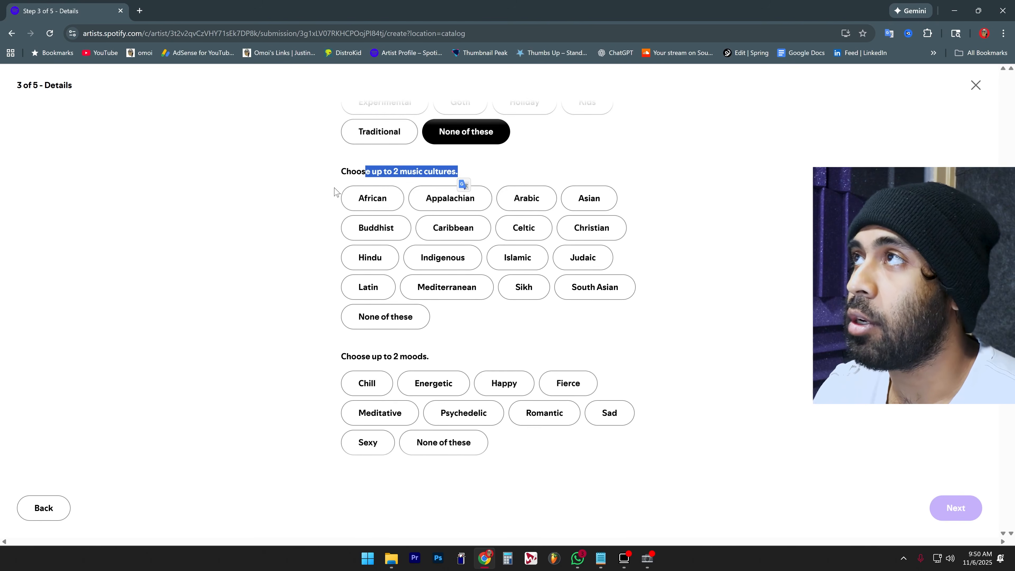
left_click(319, 195)
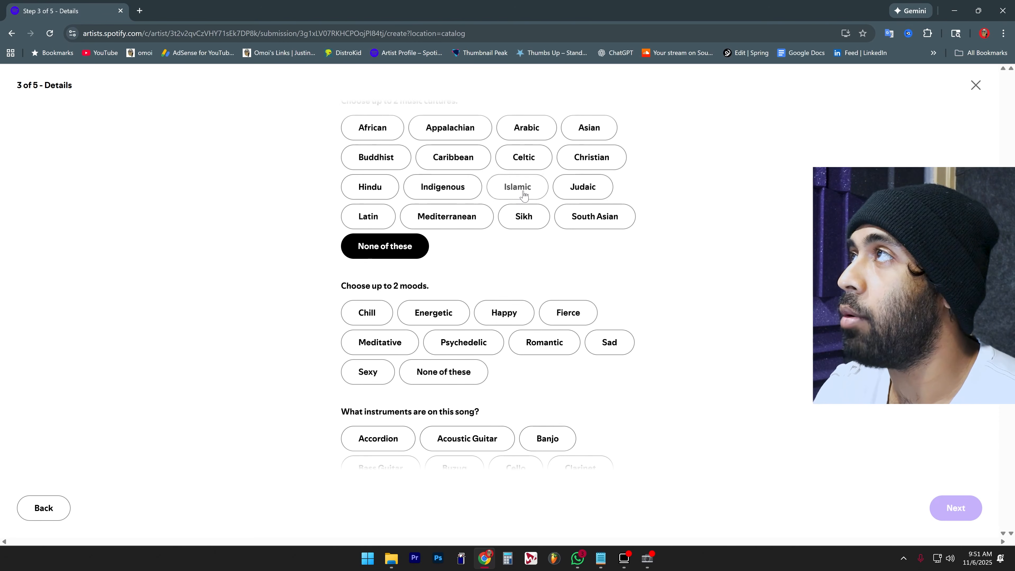
left_click(517, 187)
scroll(471, 320, "up", 2)
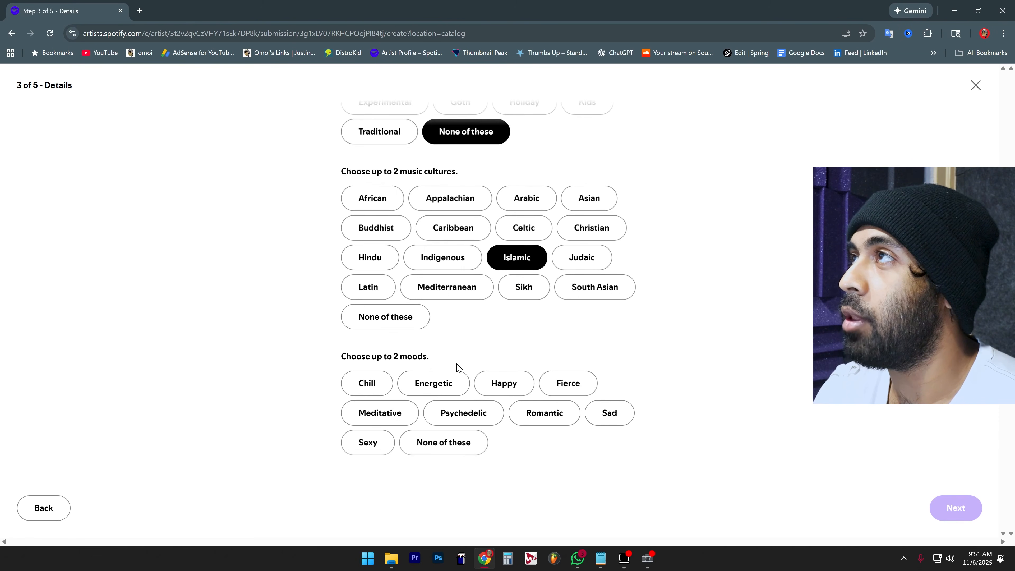
left_click(393, 322)
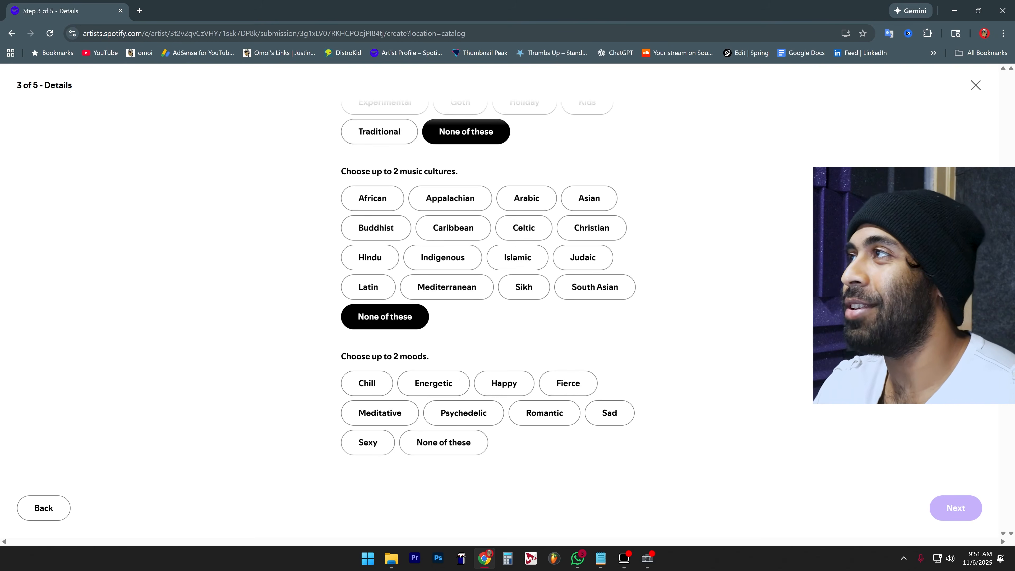
- Mark Synthesizer as the instrument used on the song
scroll(811, 287, "down", 4)
scroll(802, 280, "up", 2)
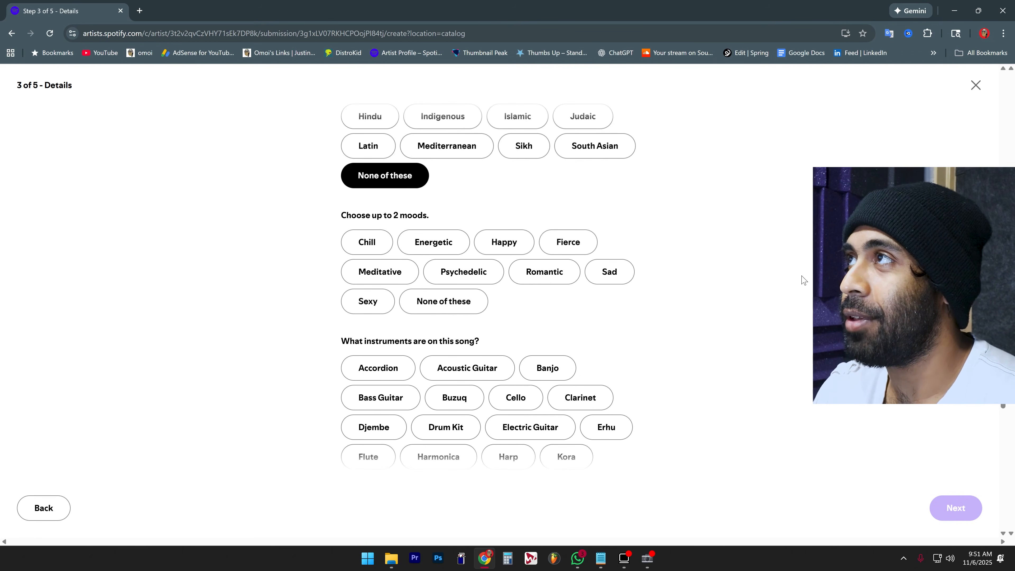
scroll(726, 293, "down", 5)
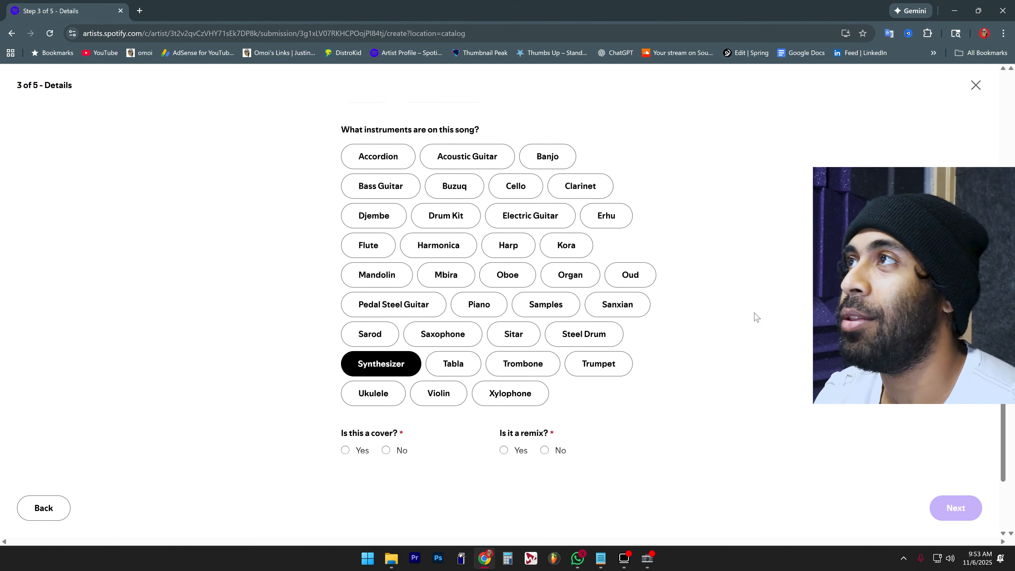
- Answer No to cover, remix and instrumental, and set the recording type to Studio
scroll(756, 317, "down", 3)
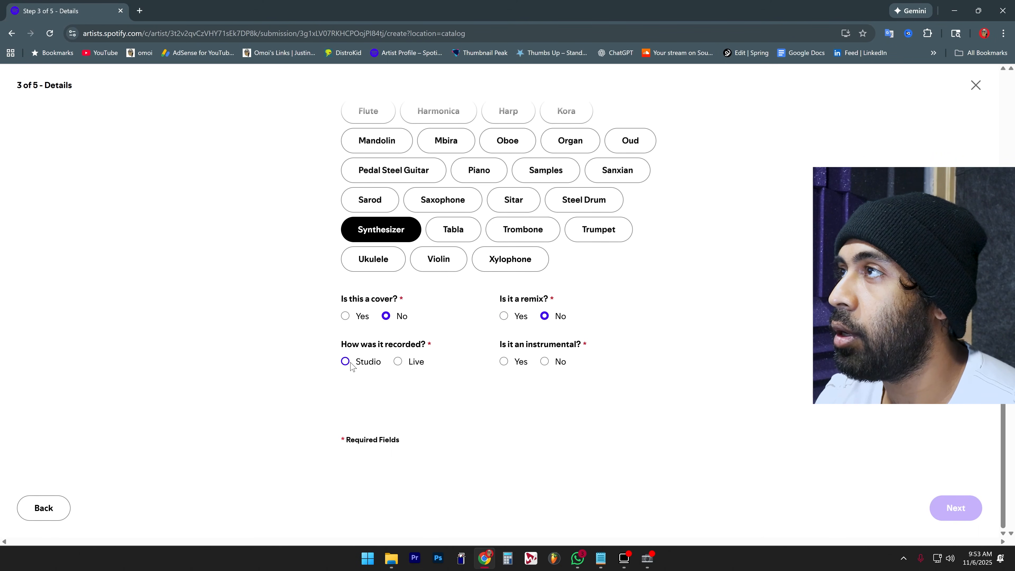
left_click(545, 361)
scroll(617, 383, "down", 2)
- Set the lyrics languages to English and Spanish and continue to the pitch description
left_click(434, 338)
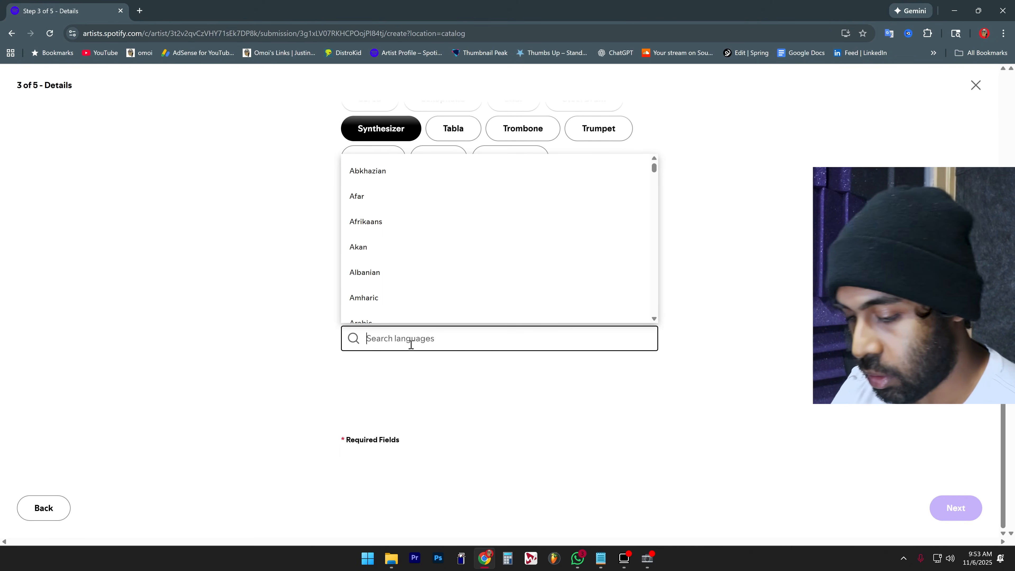
type("En")
left_click(364, 272)
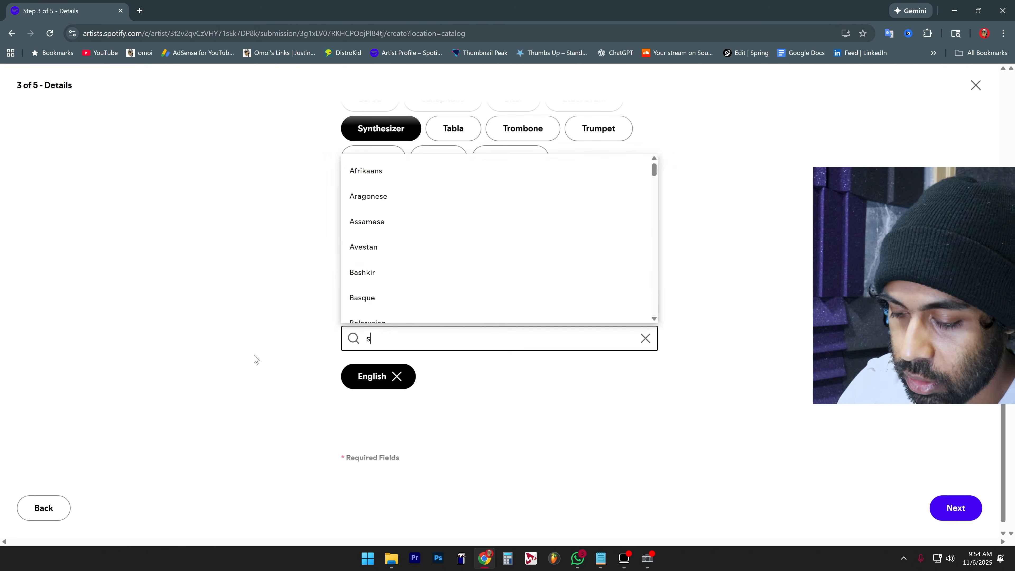
type("Spa")
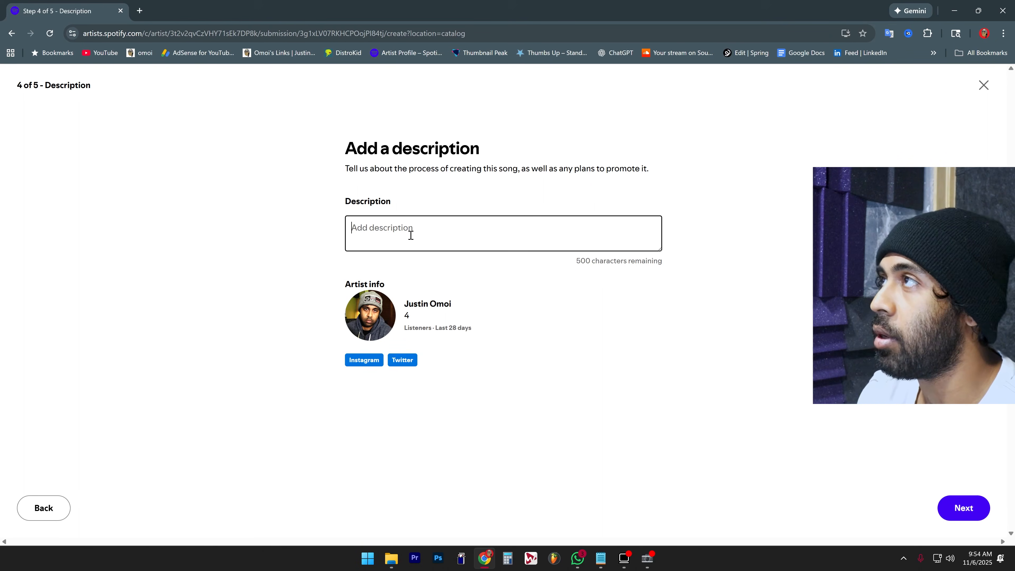
- Write a song description about the stress of being a YouTuber and artist, peers escaping their current lives, and a song made with parallelism in mind
left_click(411, 235)
type("I Created this song thinking about how stressful it is being a YouTuber and Artist. I watched all of my peers get ahead of me in life, and they all seem to be having fun. ")
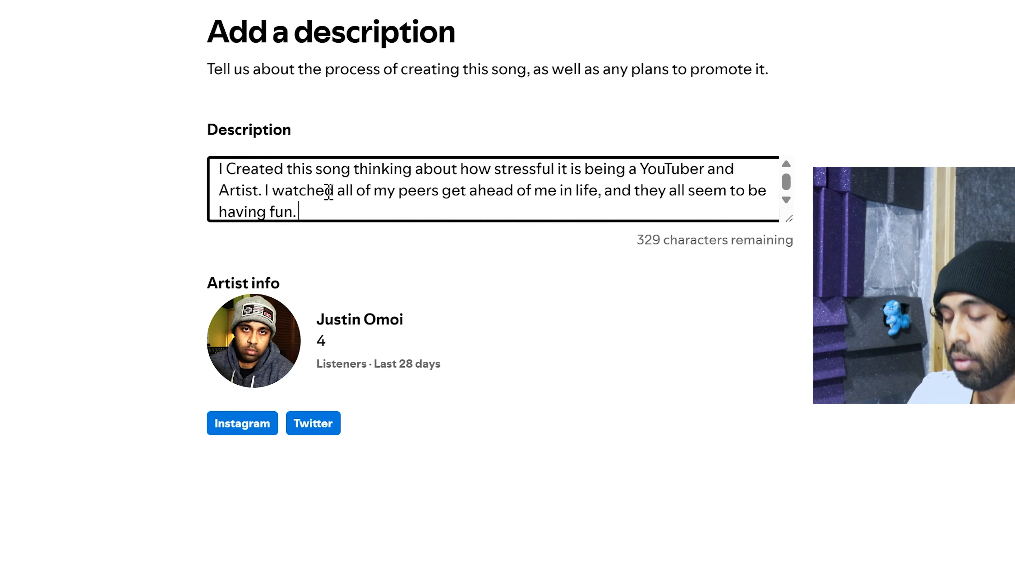
type("In tre")
key("BackSpace")
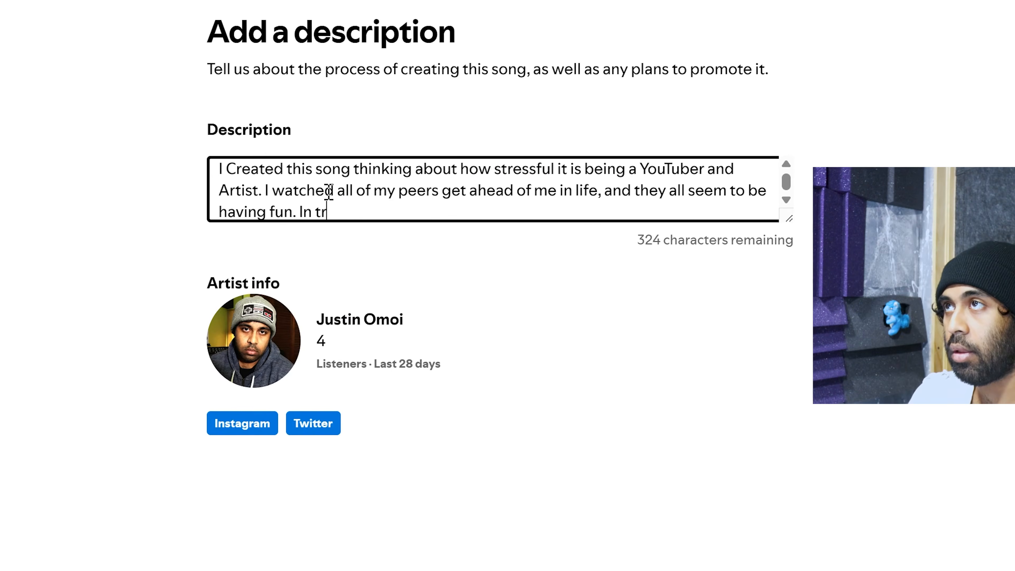
type("eality, I know that it's only temporary and they are es")
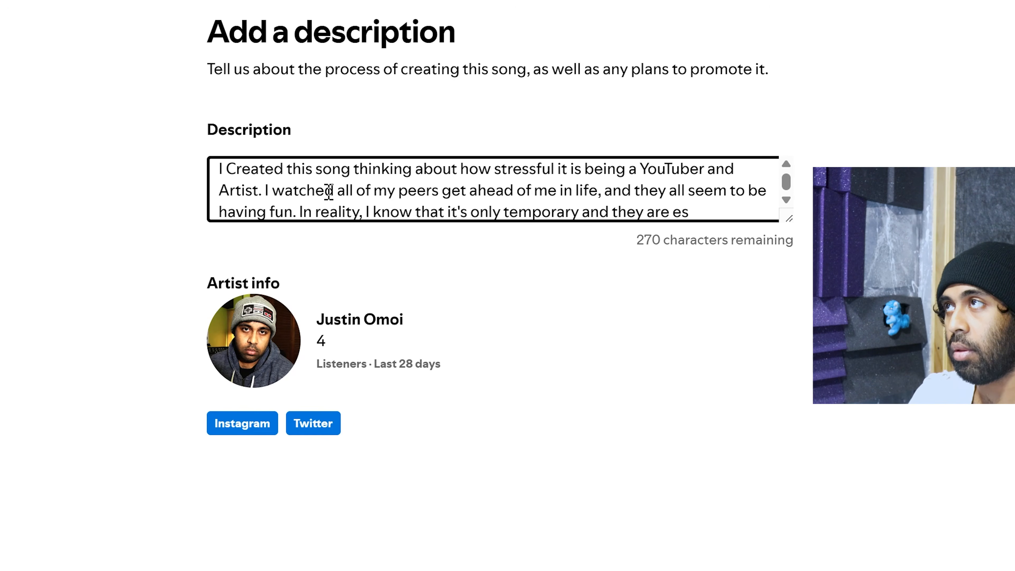
type("caping their")
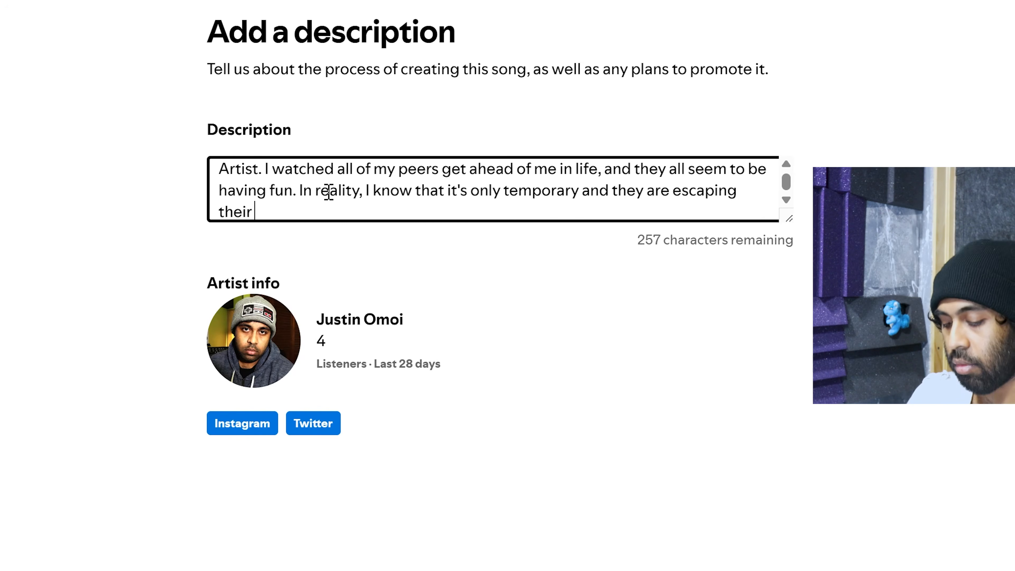
type("current lives. Funny enough, we both struggle, so I made this song with parallelism in mind.")
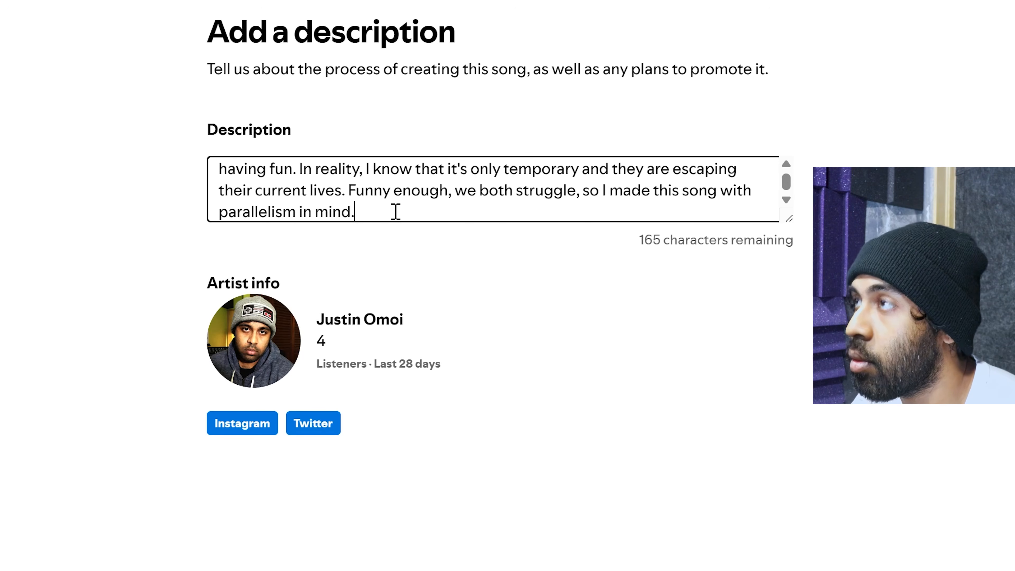
- Finish the description with "I made this all within my home studio." and continue to the review
type("I made")
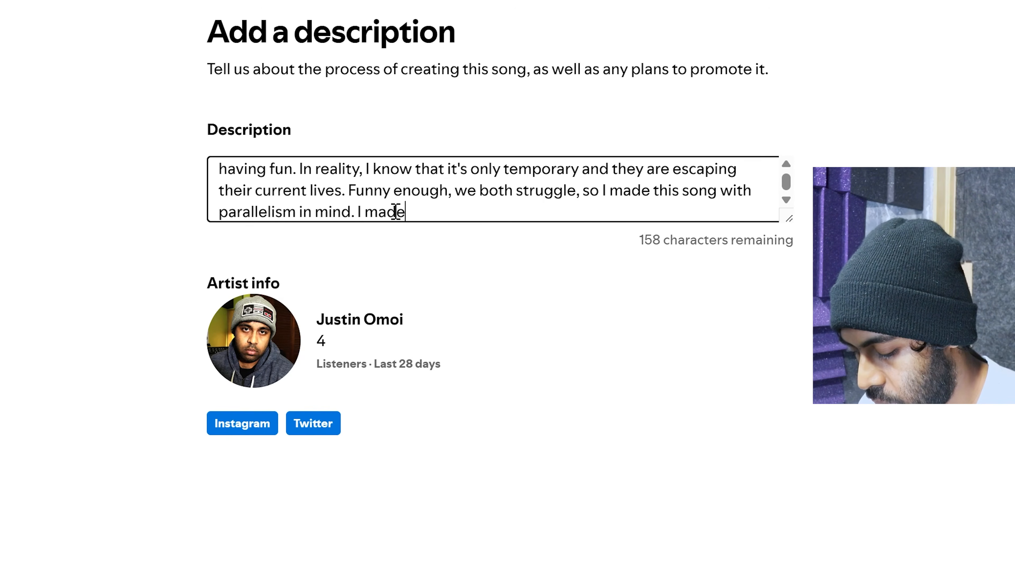
type(" this all within my ")
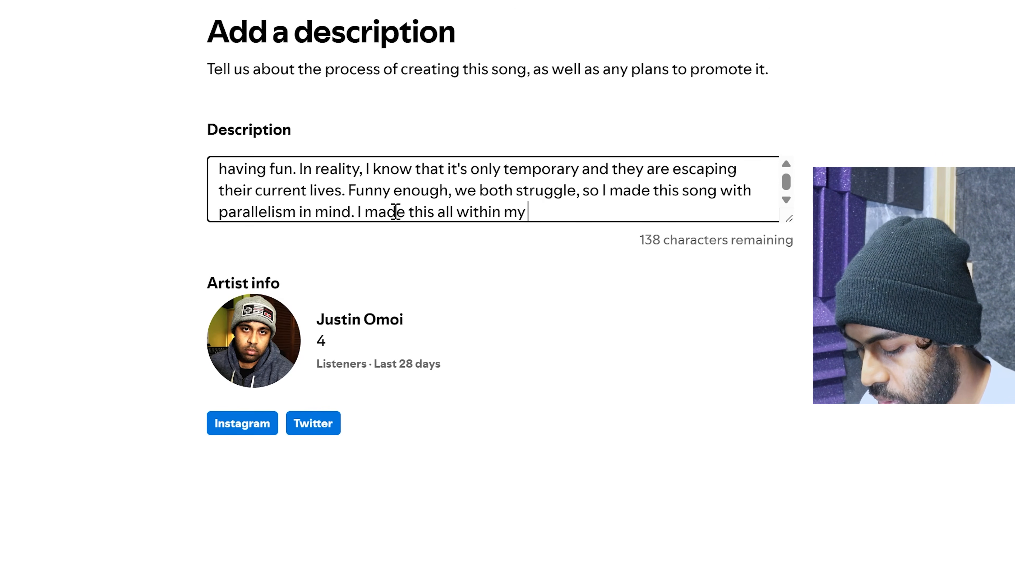
type("home studio.")
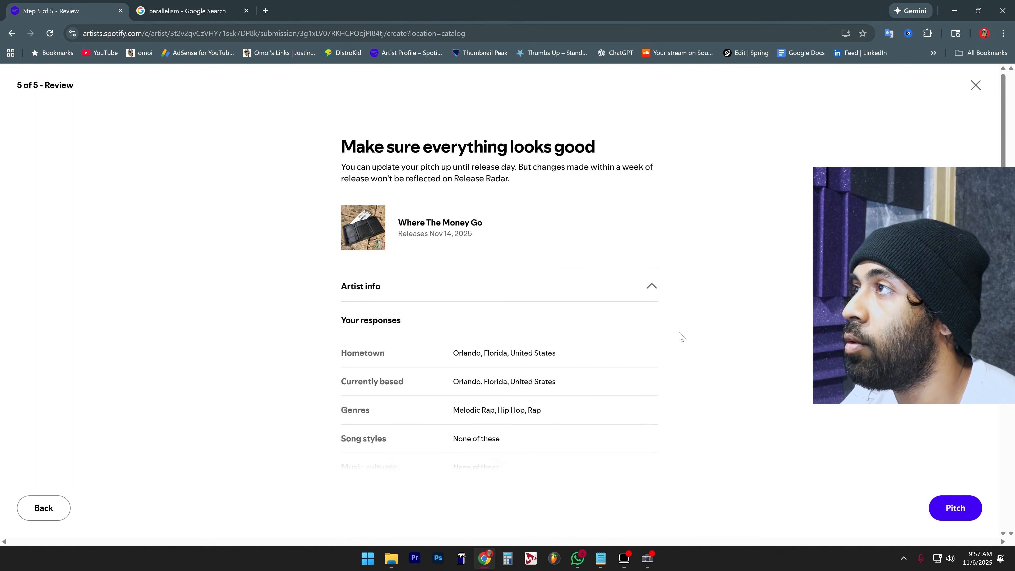
- Review the pitch responses and the Release Radar reminder, and submit the pitch
scroll(677, 336, "down", 5)
scroll(770, 272, "down", 5)
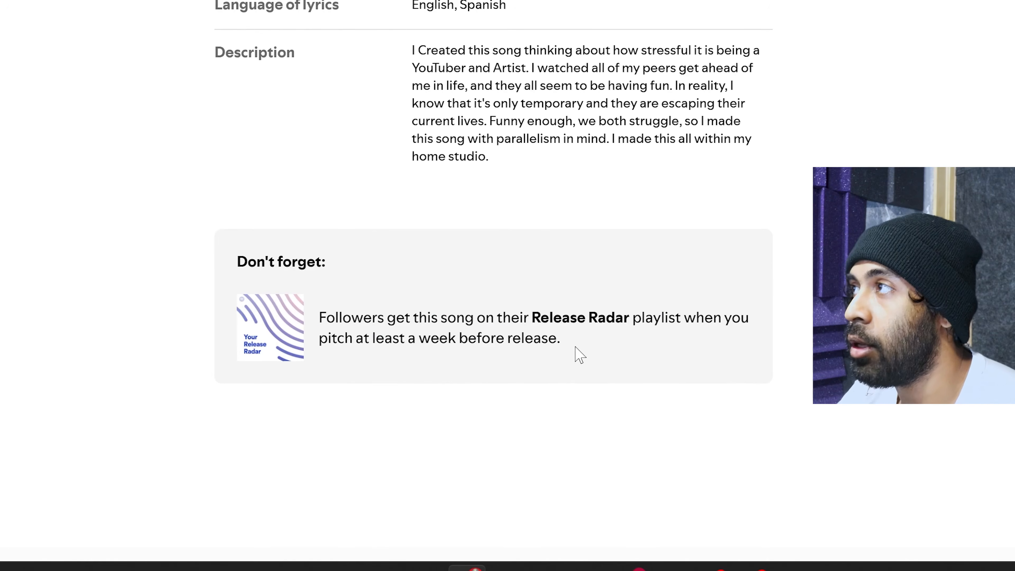
left_click_drag(548, 421, 402, 413)
left_click_drag(323, 341, 319, 316)
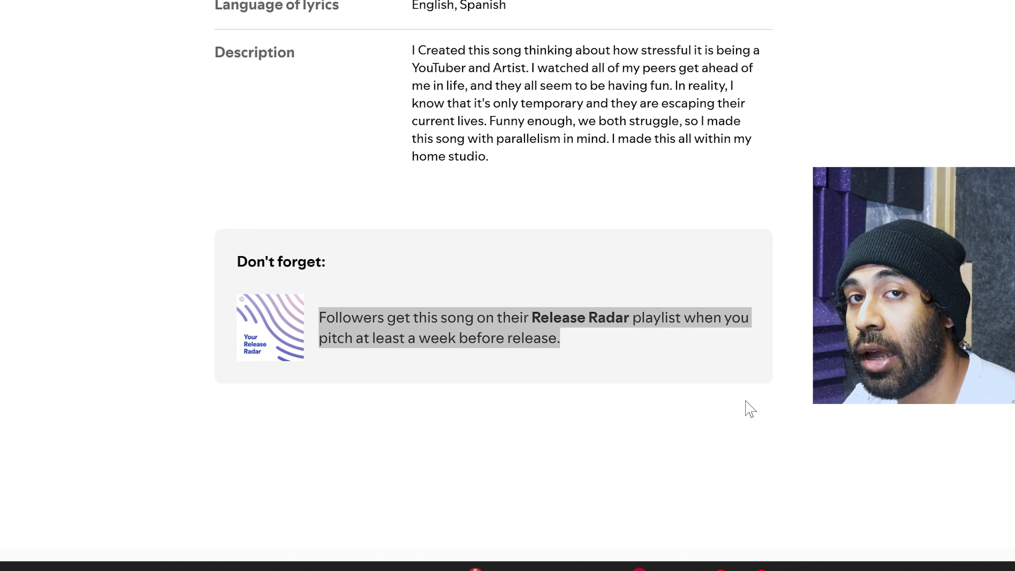
left_click(752, 408)
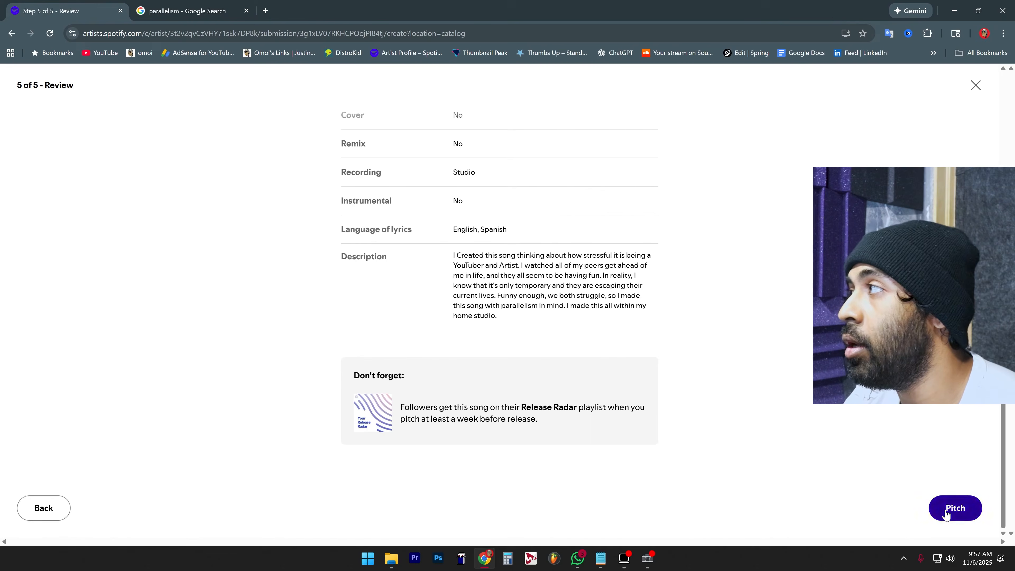
left_click(955, 509)
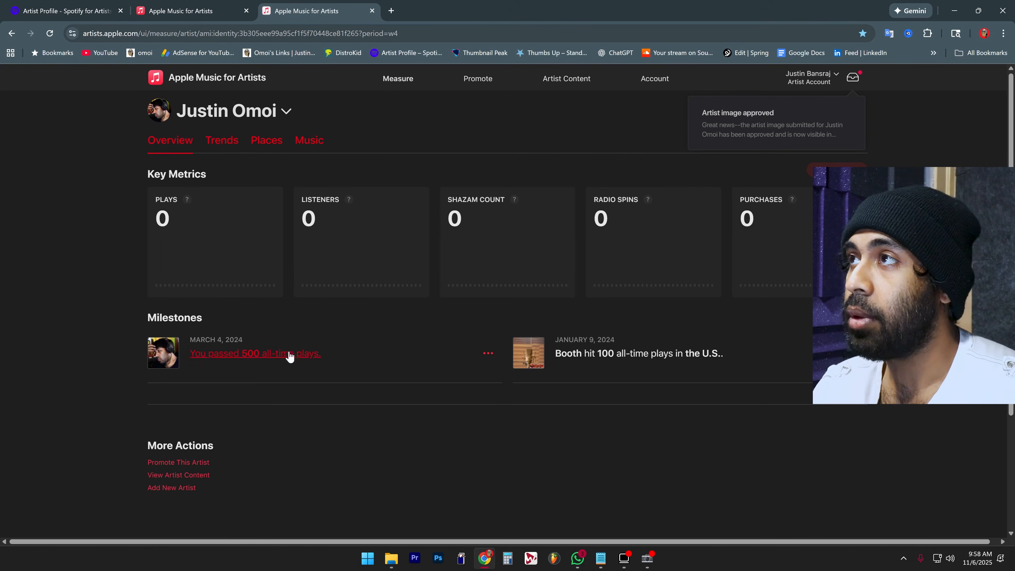
- Switch to Apple Music for Artists and look through the artist's songs, release content and Artist Profile sections
left_click(307, 142)
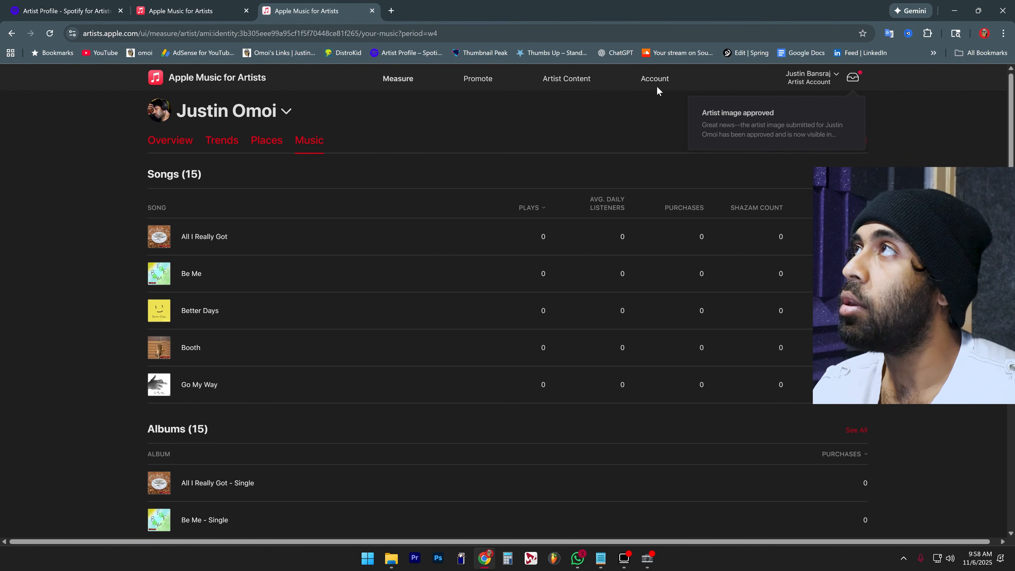
left_click(580, 79)
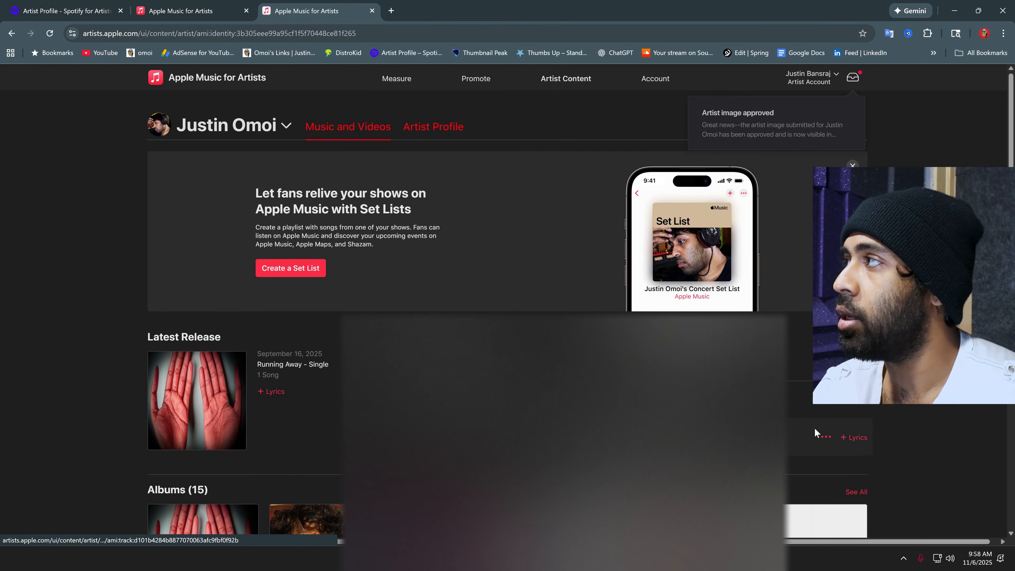
left_click(581, 381)
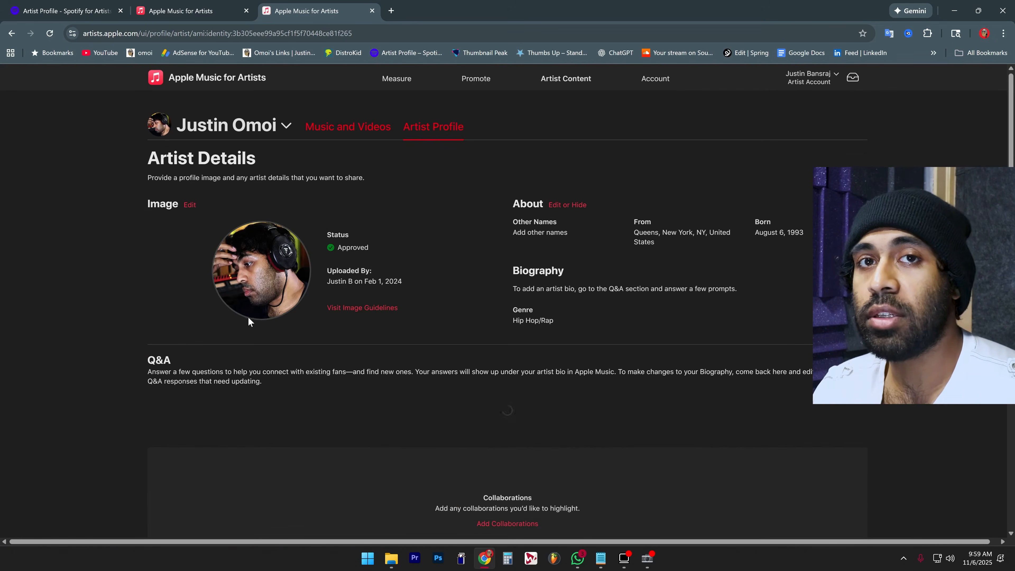
scroll(317, 317, "down", 6)
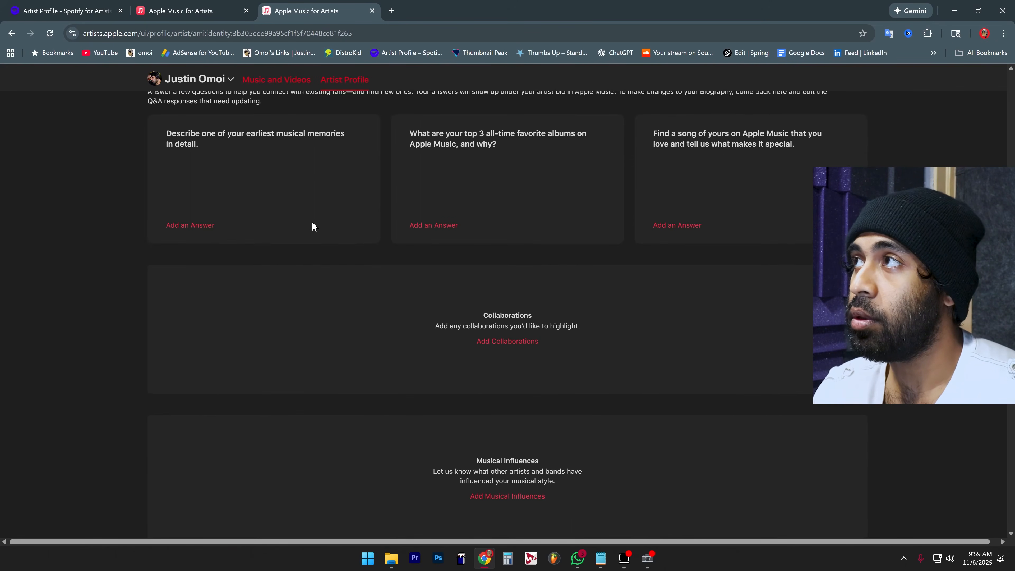
scroll(332, 256, "up", 3)
scroll(590, 279, "down", 6)
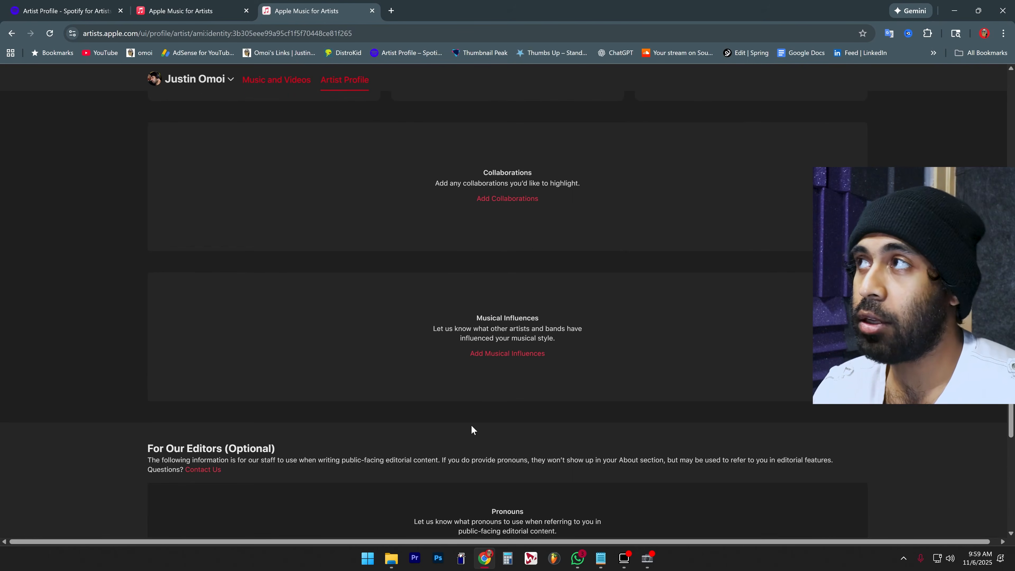